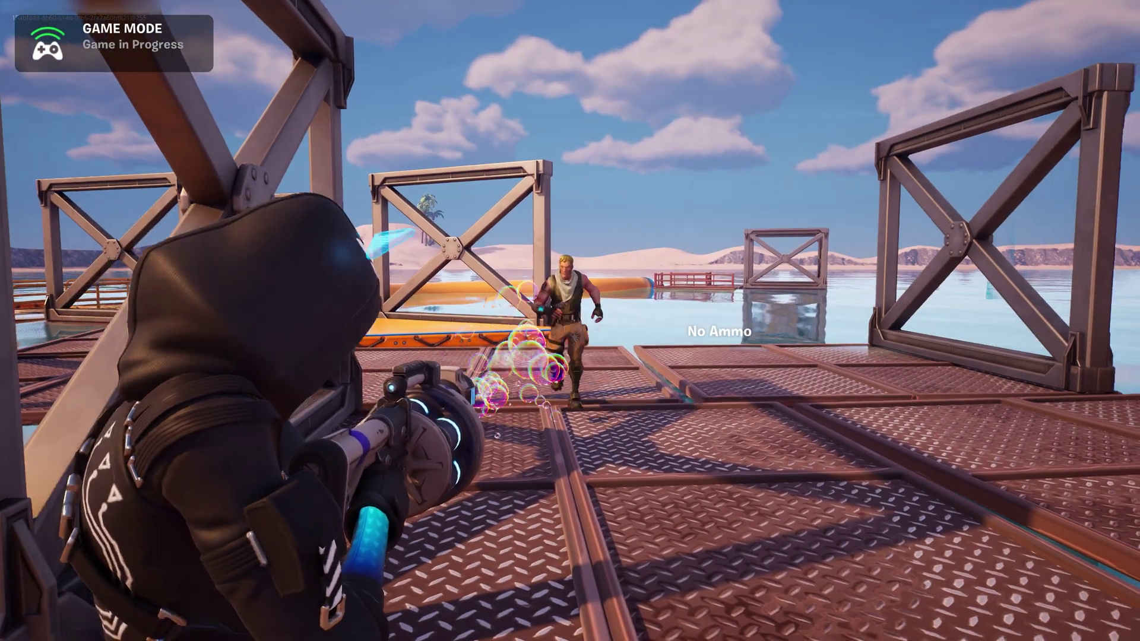
key(w)
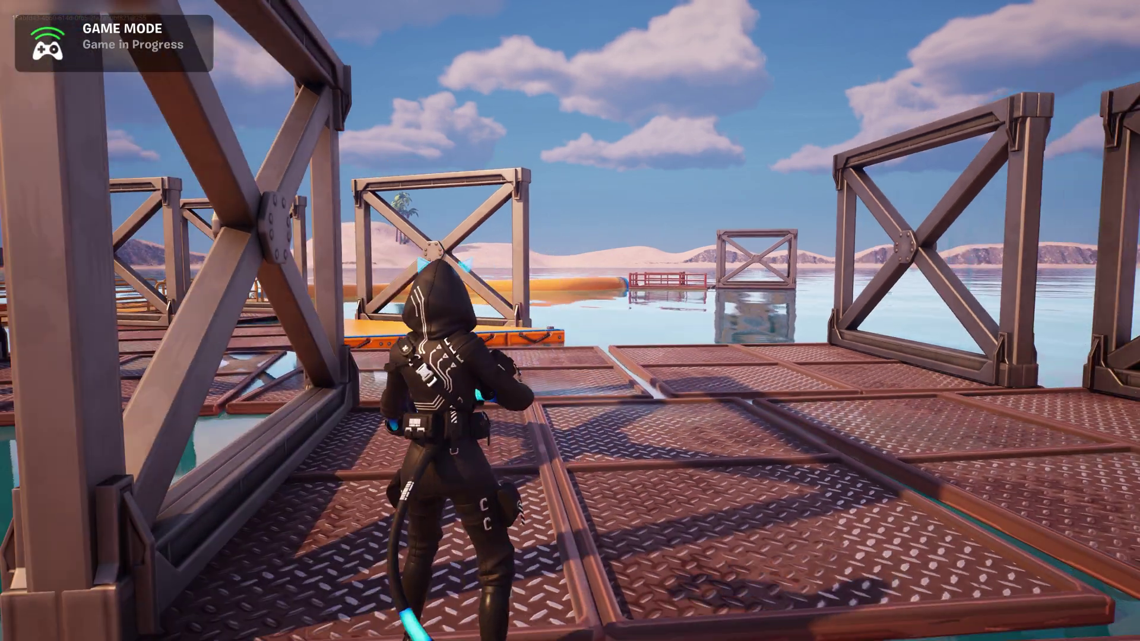
key(w)
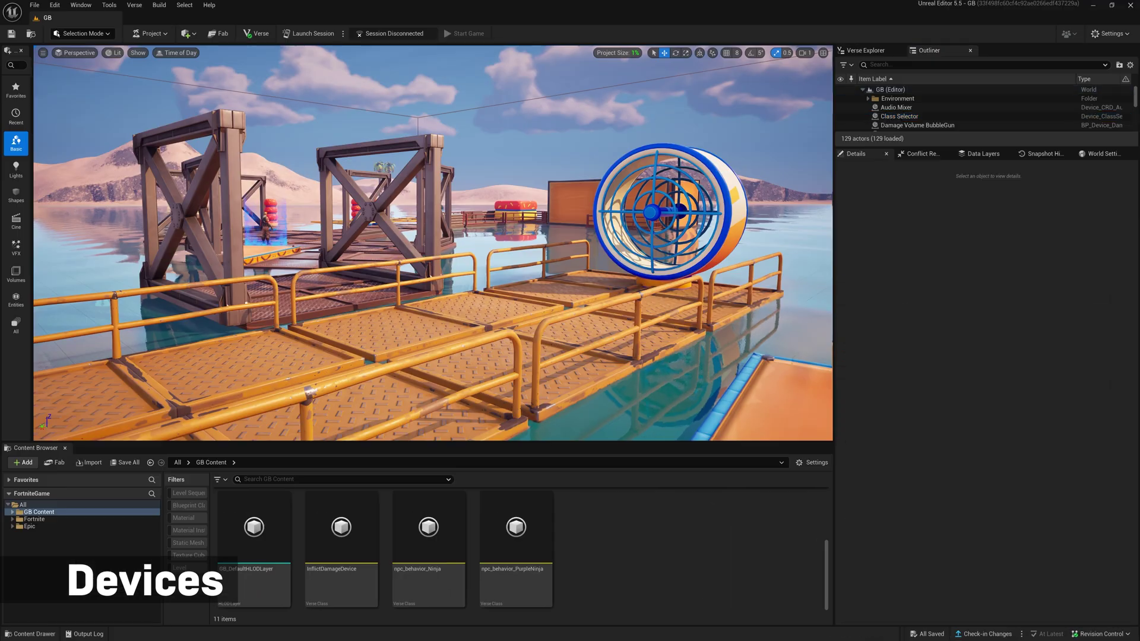
Examine the options of the level's gameplay devices, including the HUD Controller, Input Trigger, Item Granter and the powerup using NS_BubbleGun.
click(974, 125)
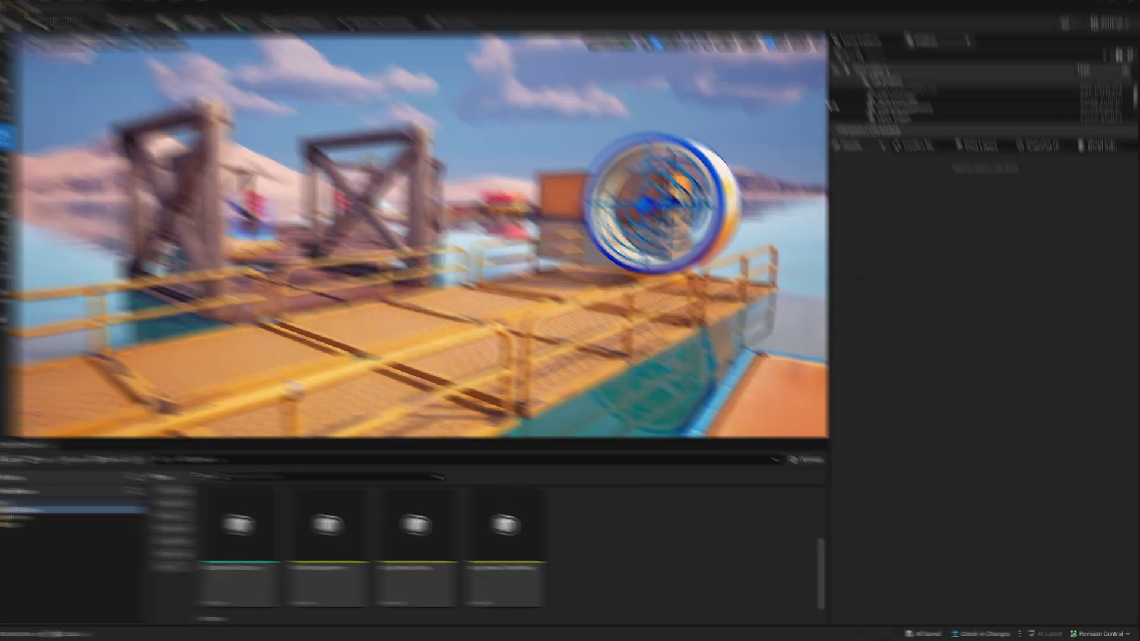
click(903, 108)
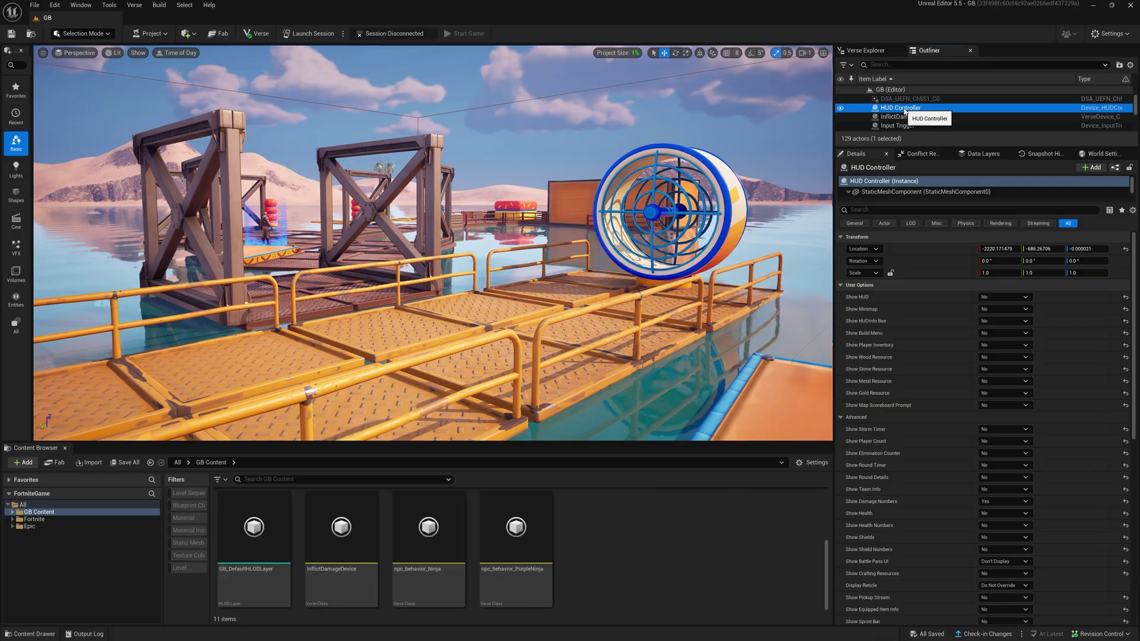
scroll(1136, 252, down, 10)
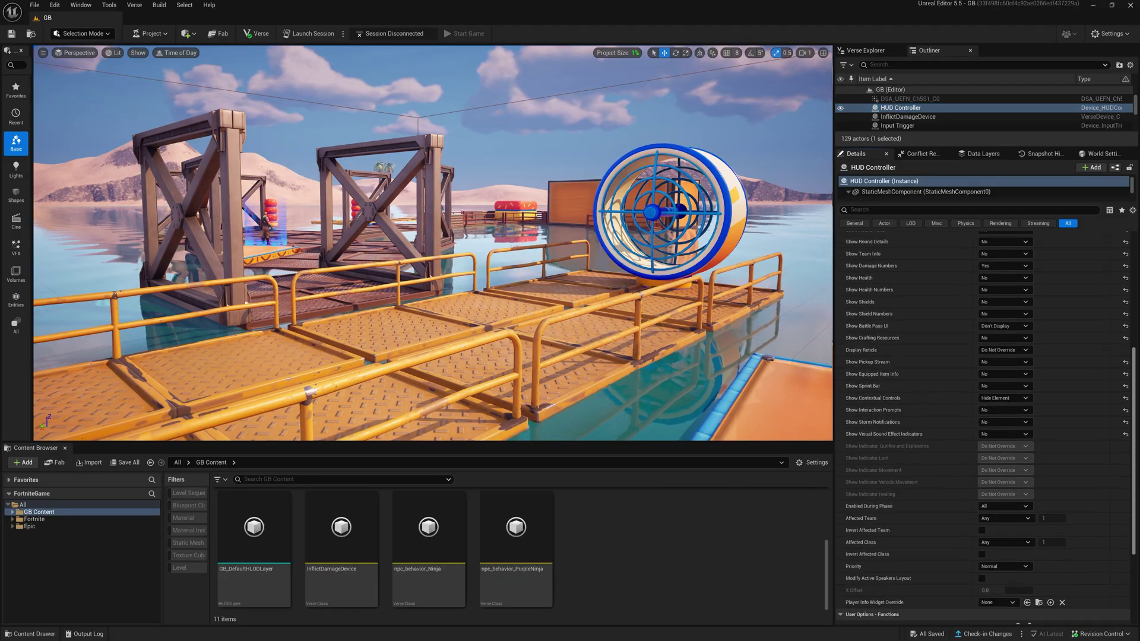
scroll(986, 428, down, 2)
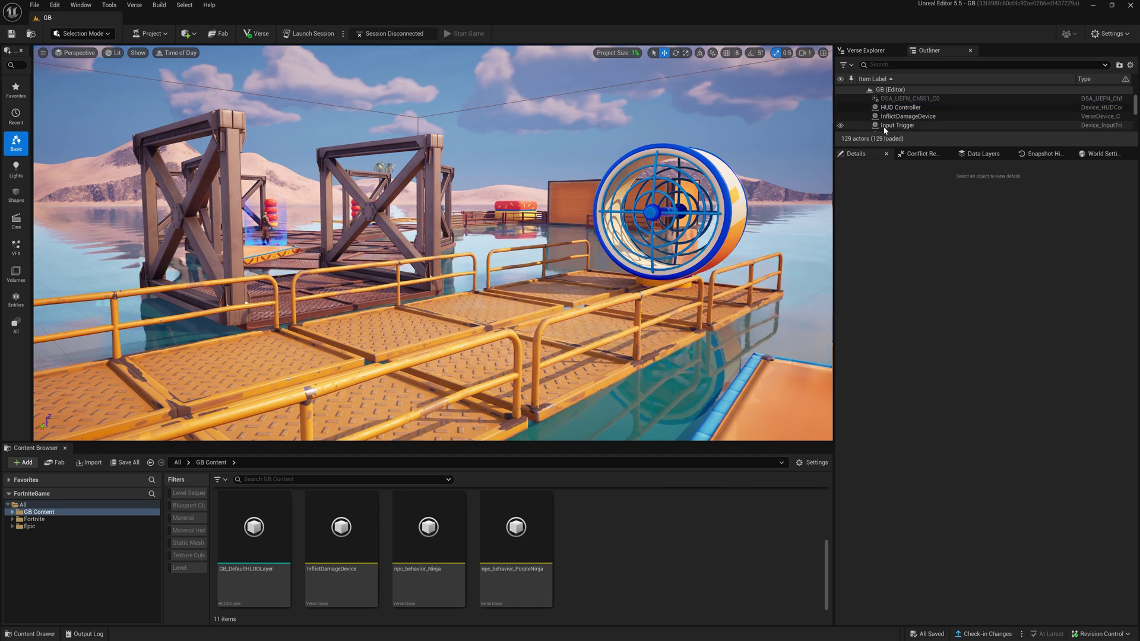
click(886, 126)
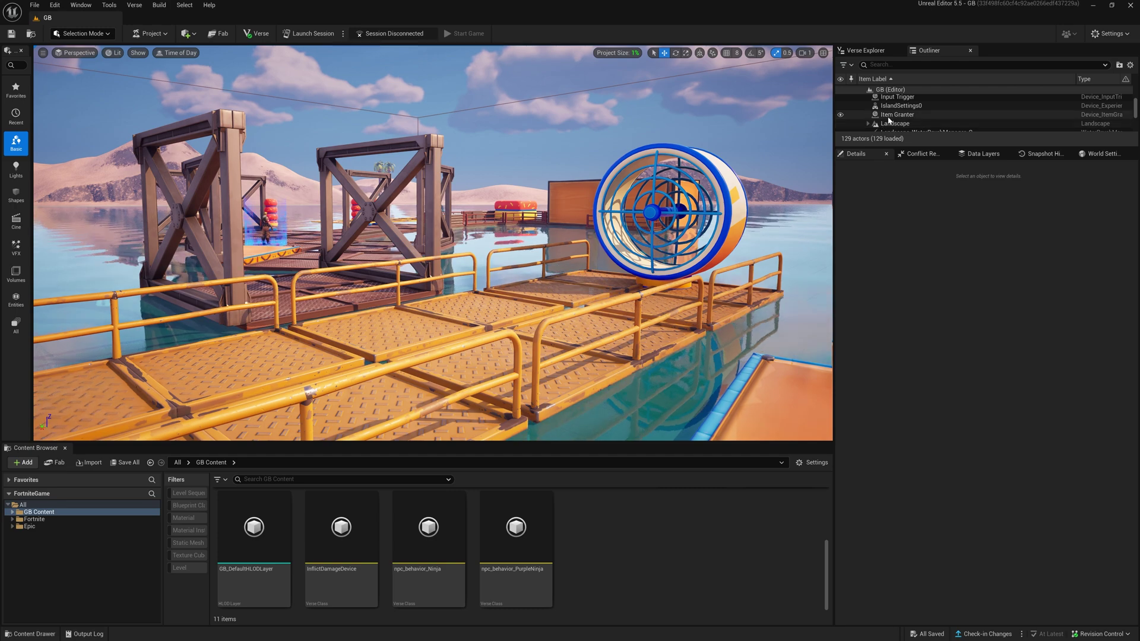
click(897, 115)
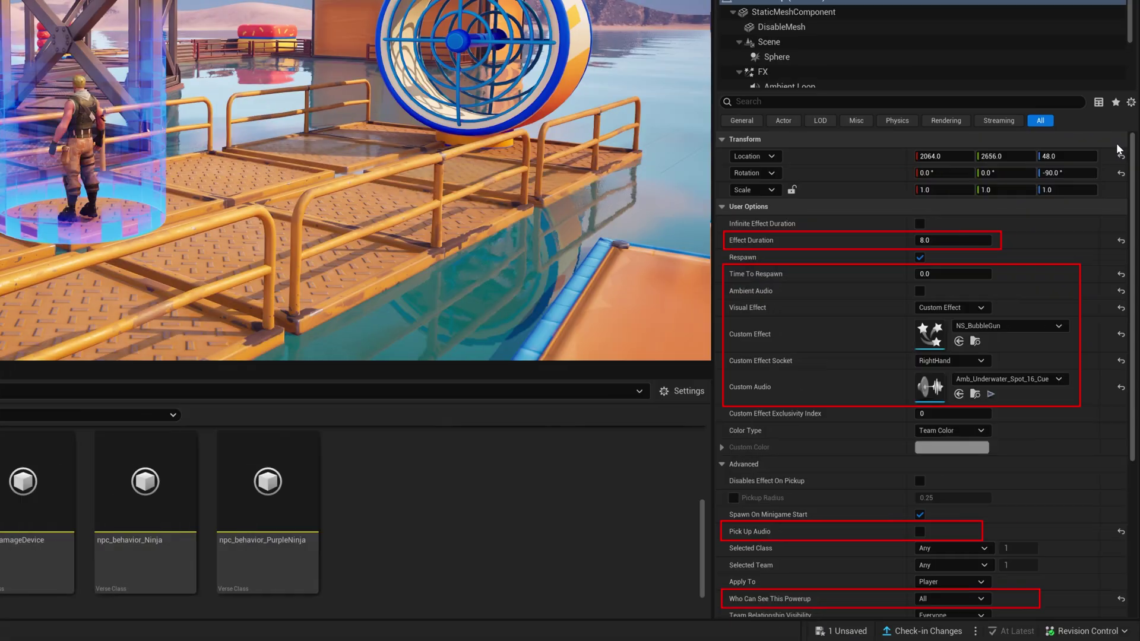
scroll(1135, 215, down, 5)
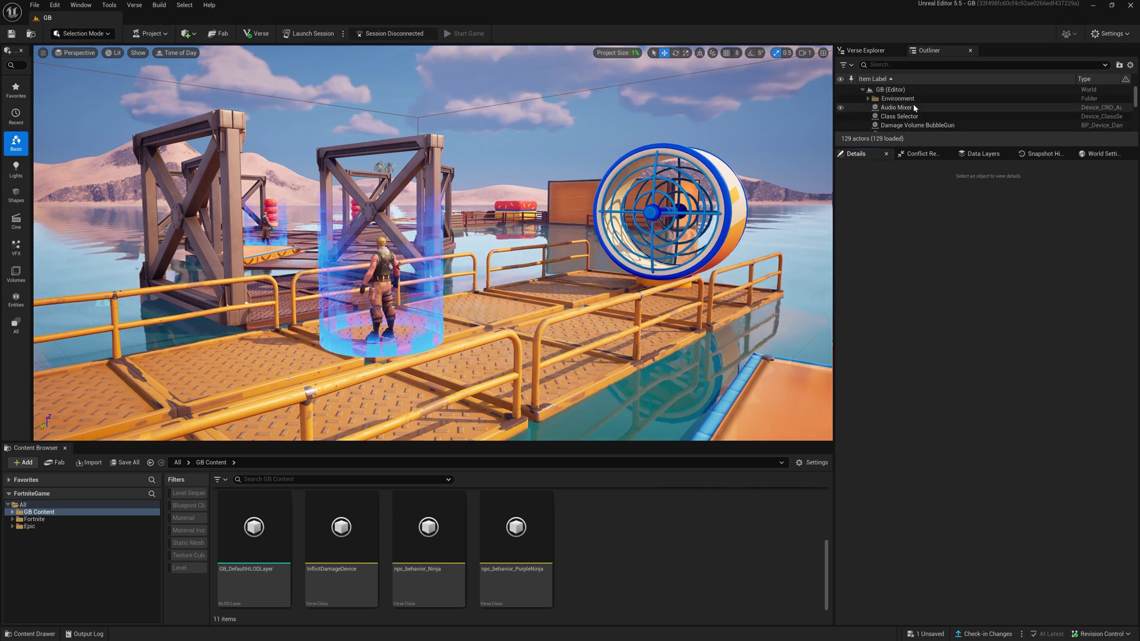
click(917, 104)
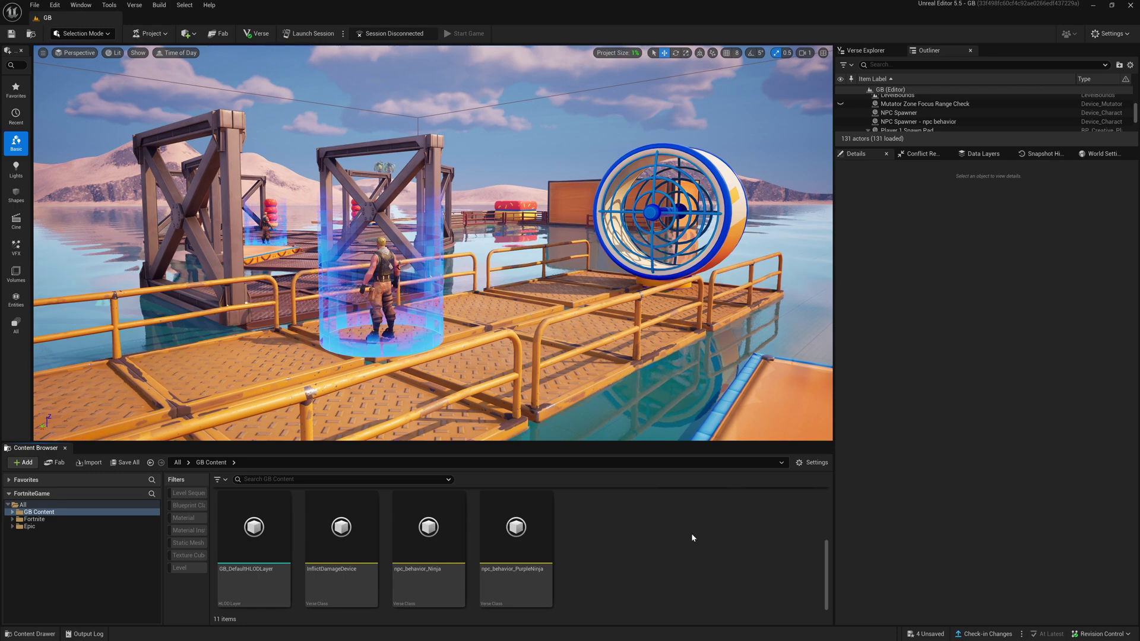
Create a Niagara system in GB Content from the Fountain emitter template and name it NS_BubbleGun.
right_click(692, 533)
click(730, 348)
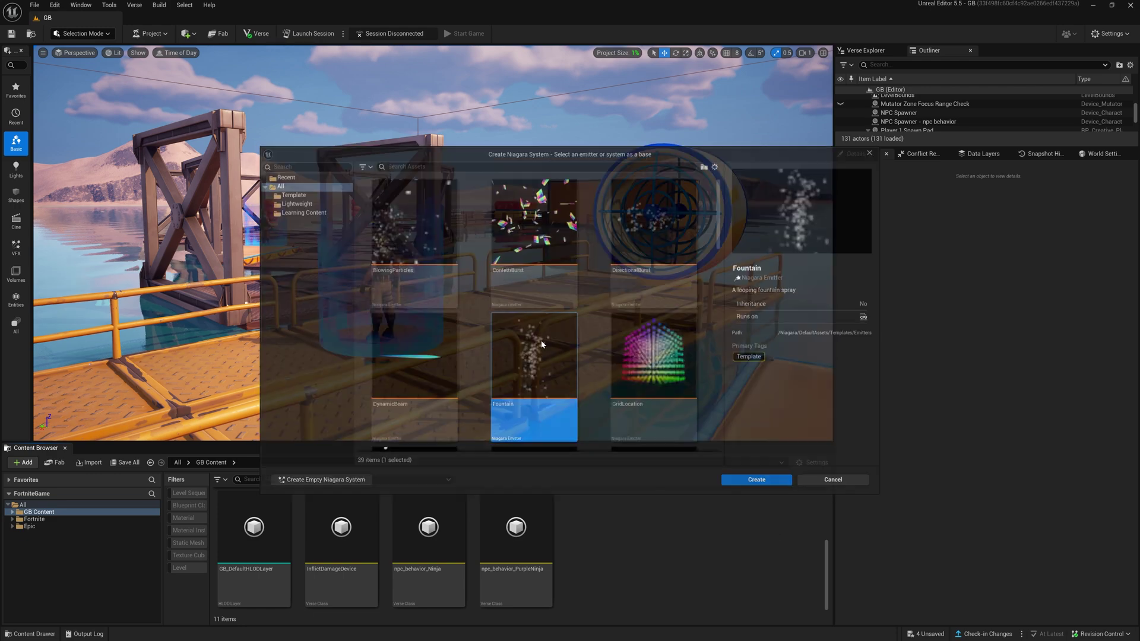
text(NS_BubbleGun)
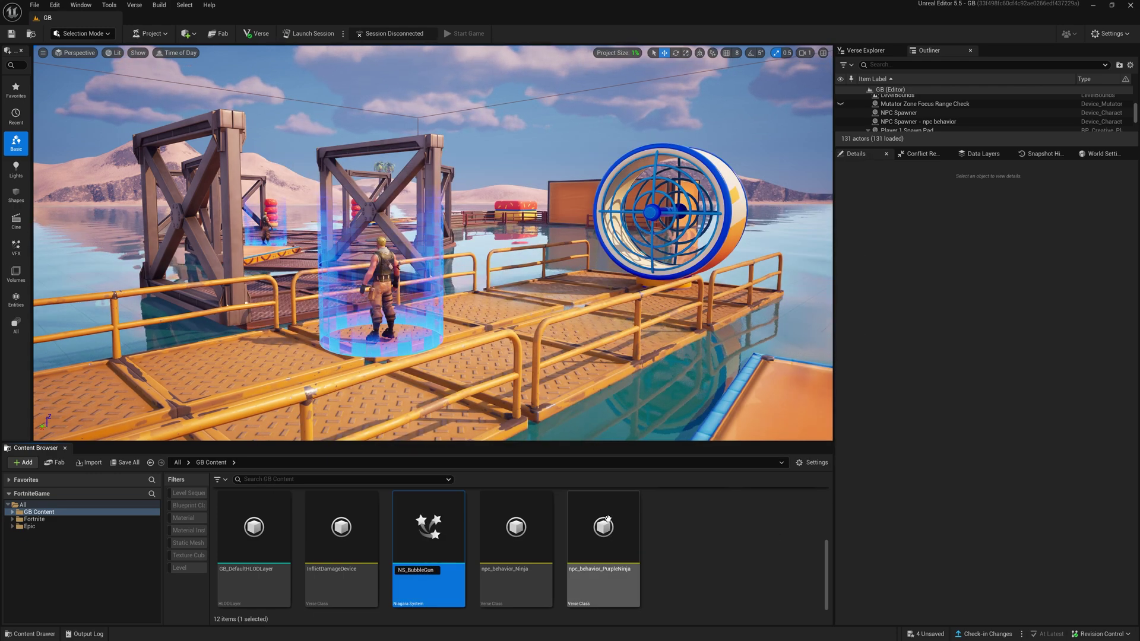
key(Return)
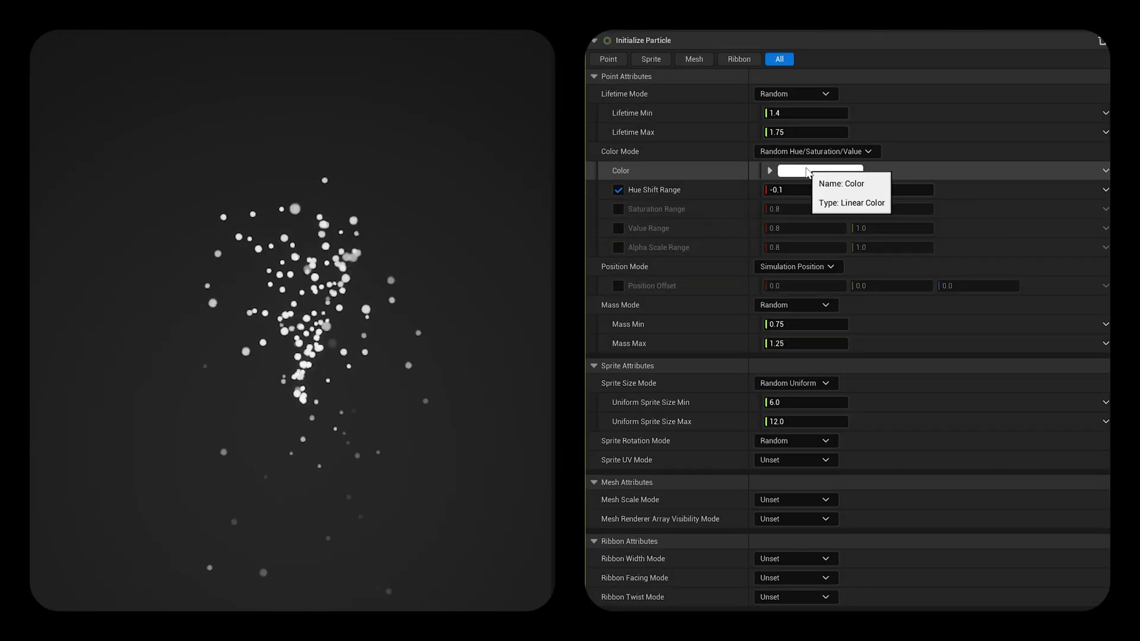
Set the particle colour to red in Initialize Particle and choose a Mesh Scale Mode.
click(993, 510)
click(796, 366)
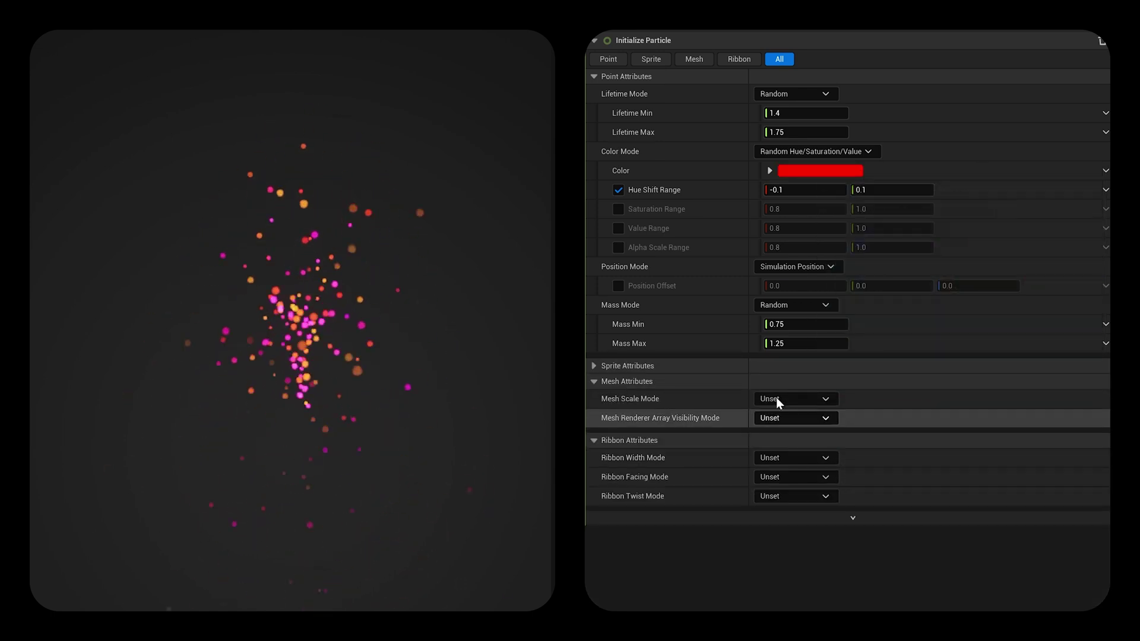
click(778, 398)
click(802, 450)
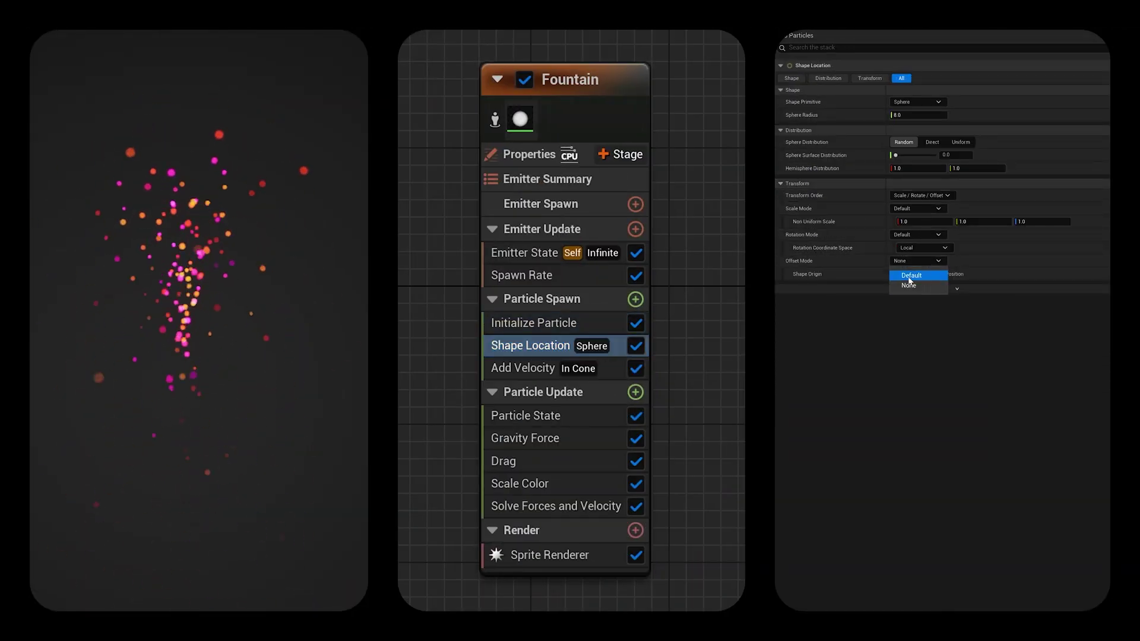
Set Shape Location's Offset Mode to Default and drive the offset with Multiply Vector by Float.
click(1106, 286)
text(multi)
key(Down)
key(Return)
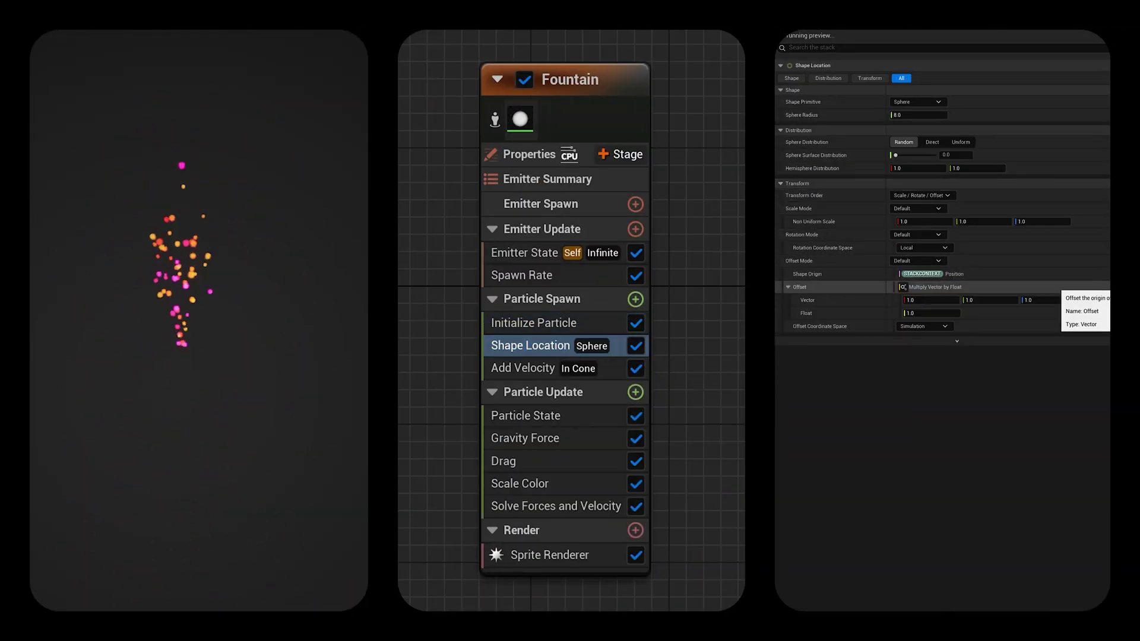
Use Return Camera Vector in World space for the Shape Location offset's vector and set its float multiplier to 100.
click(1106, 300)
text(camera)
key(Return)
click(937, 326)
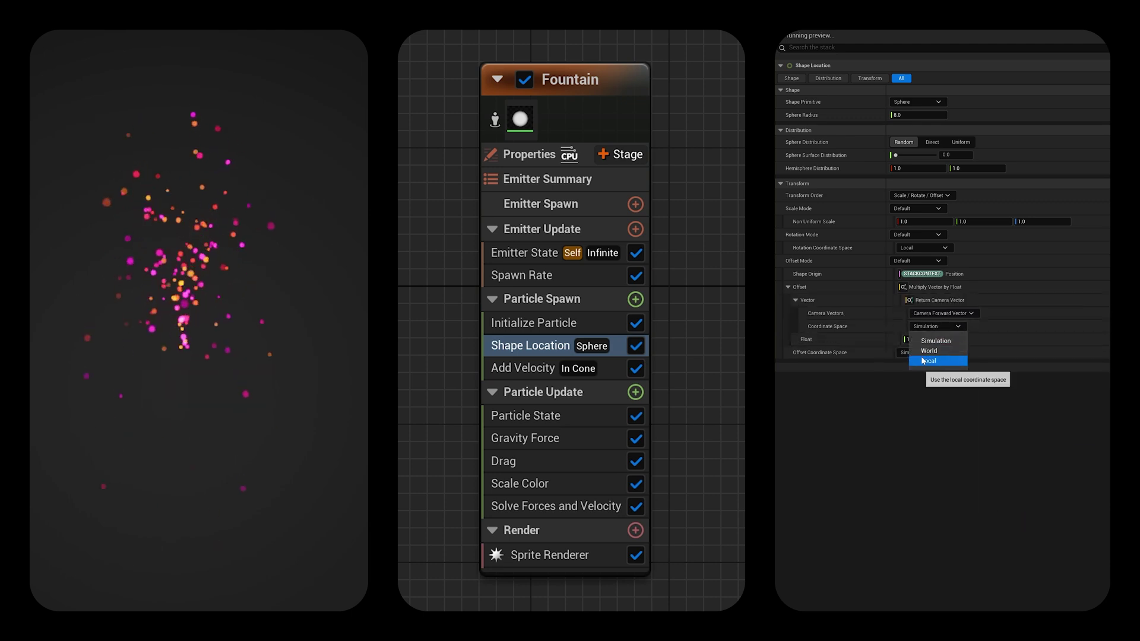
click(931, 351)
click(932, 339)
text(100)
key(Return)
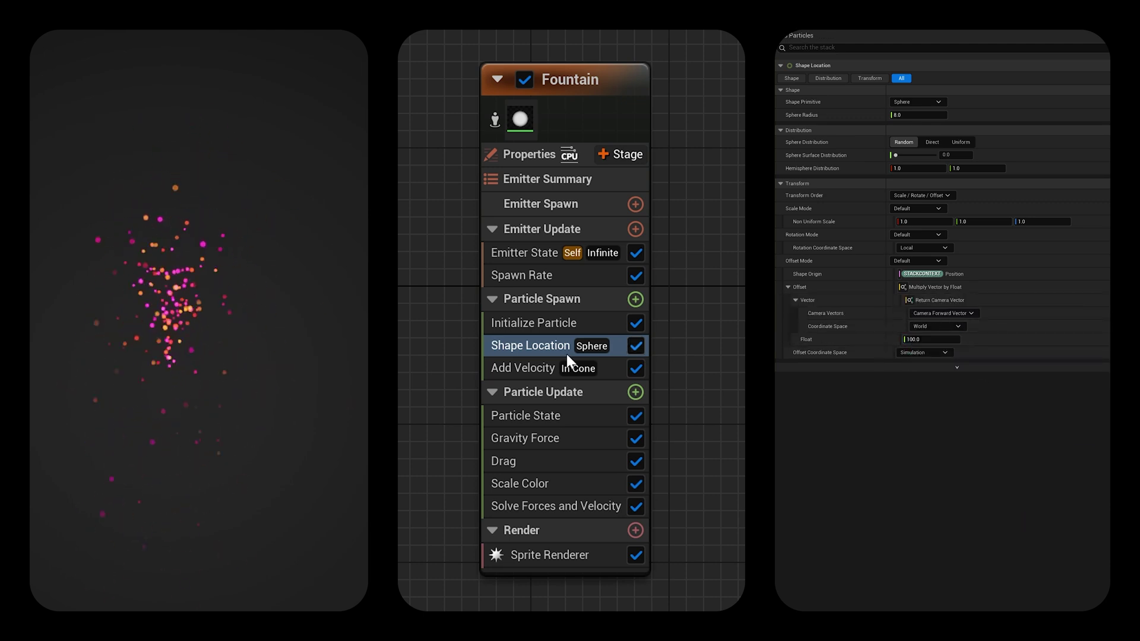
Set the Add Velocity speed range to a minimum of 300 and a maximum of 700.
click(535, 368)
text(300)
click(923, 117)
text(700)
Redirect the Add Velocity cone axis by setting X to -1 and Z to 0.
click(914, 167)
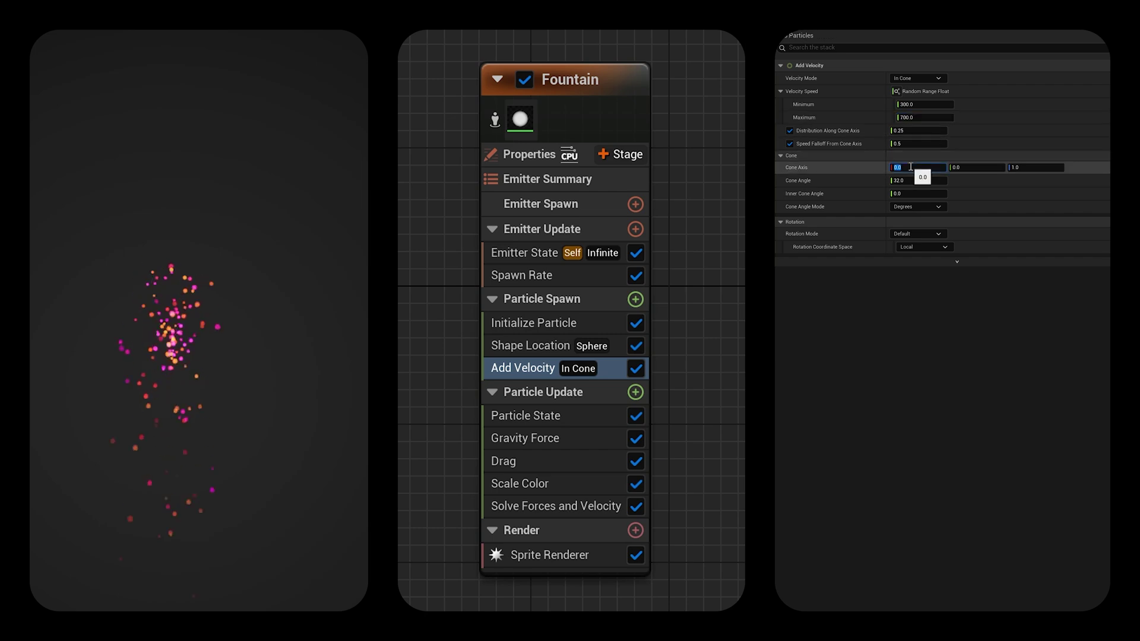
text(-1)
click(1035, 168)
text(0)
key(Return)
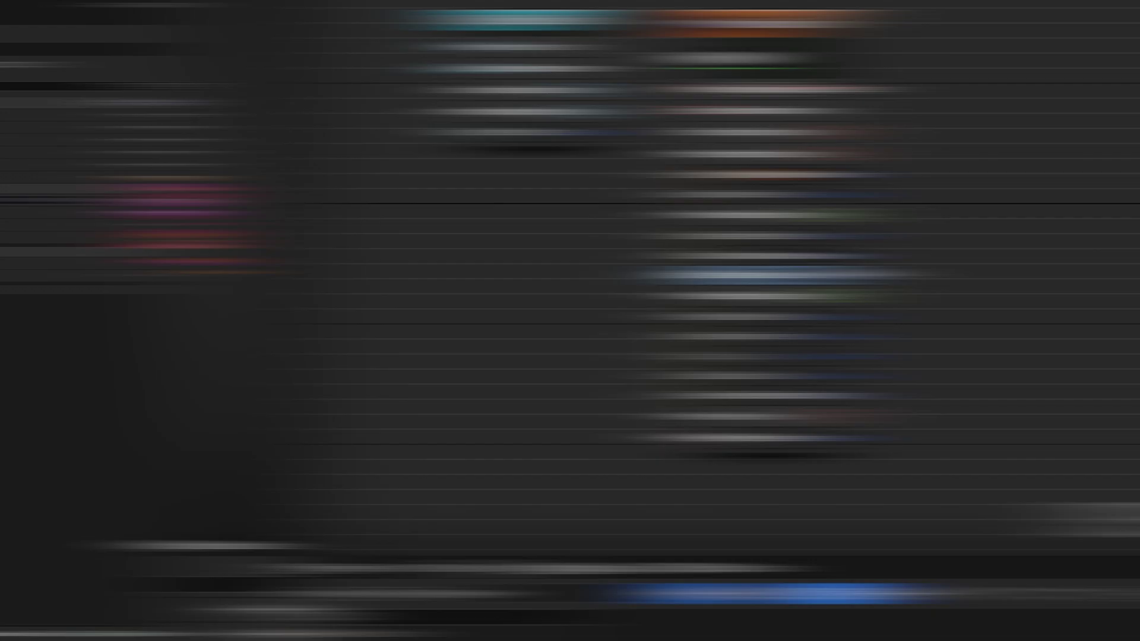
Add a Scale Mesh Size module to Particle Update and drive its Scale Factor with Vector from Curve.
click(635, 392)
text(scale mes)
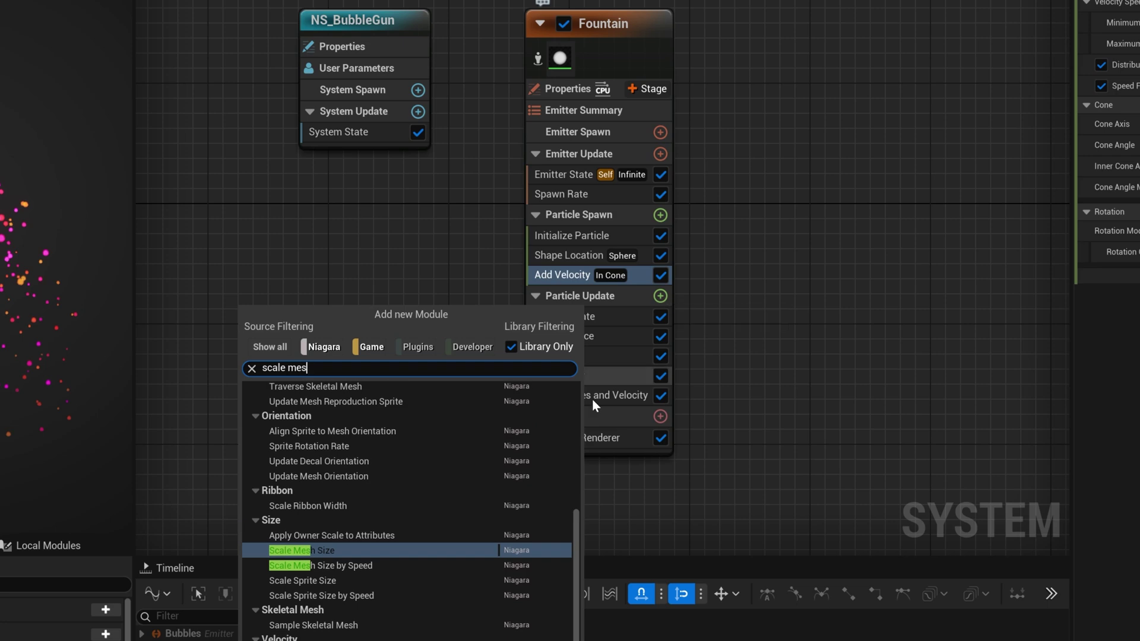
click(383, 551)
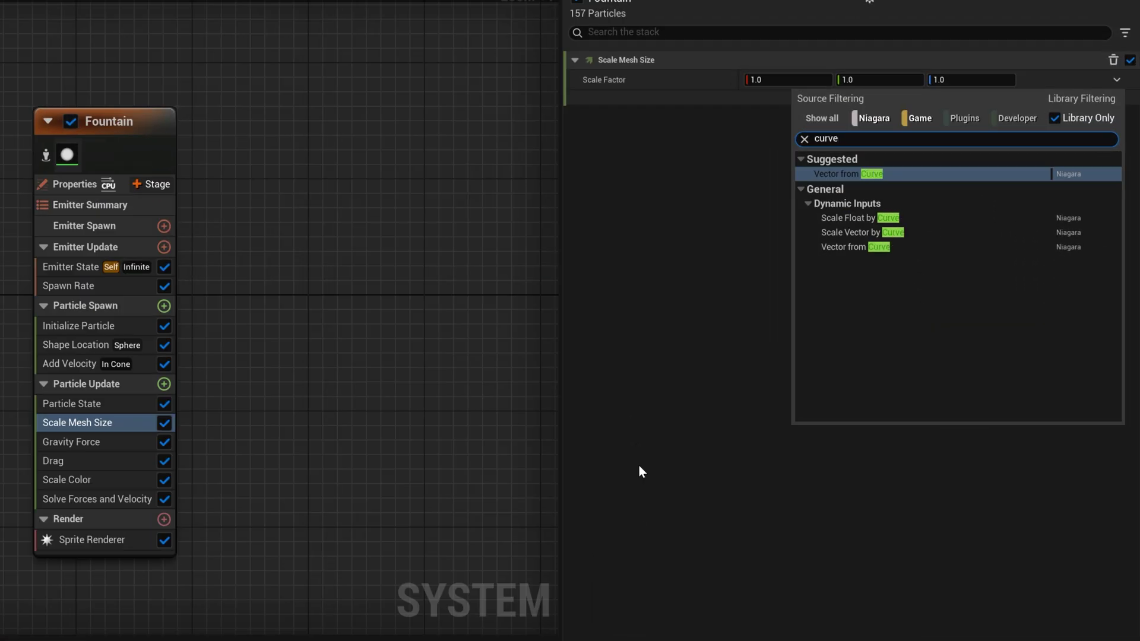
click(899, 239)
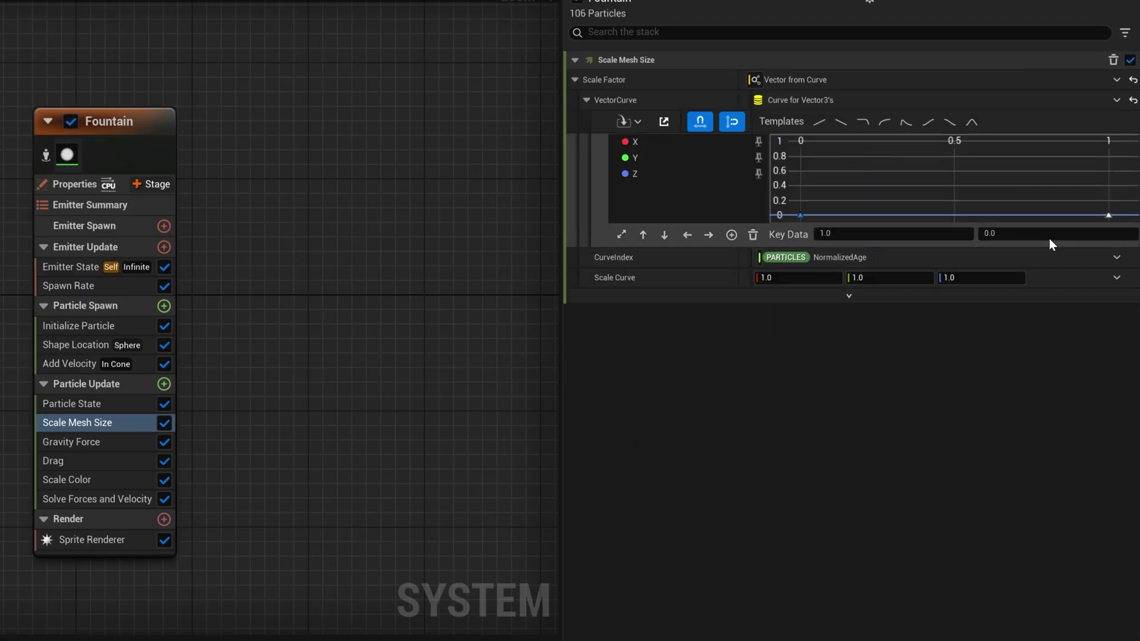
Shape the X, Y and Z mesh scale curves with a 0.8 key at time 0.1, rising to 1 at the end.
right_click(866, 202)
click(879, 214)
text(0.8)
right_click(865, 199)
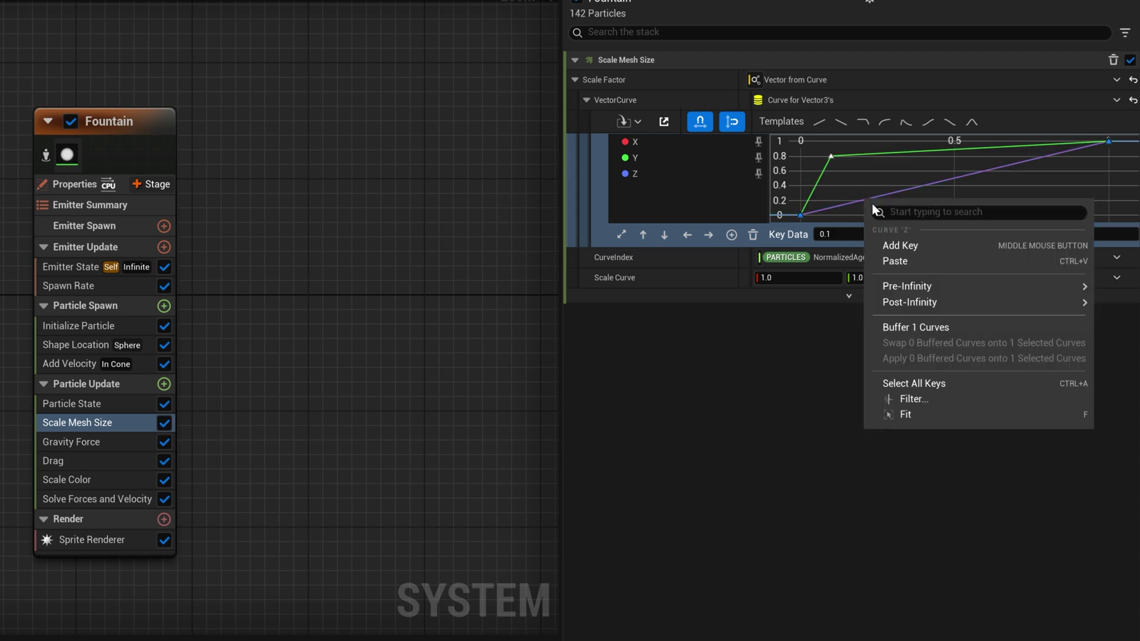
click(885, 245)
click(870, 236)
text(0.1)
click(1004, 236)
text(0.8)
right_click(853, 202)
key(Return)
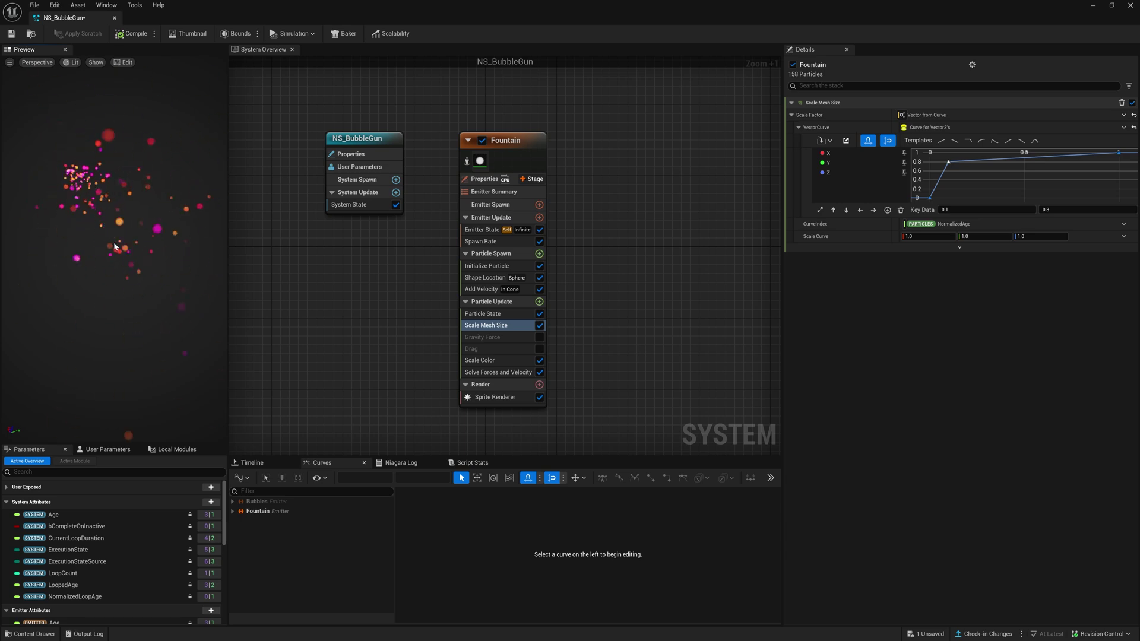
Add a Collision module to Particle Update and set its Restitution to 0.05.
click(539, 302)
text(coll)
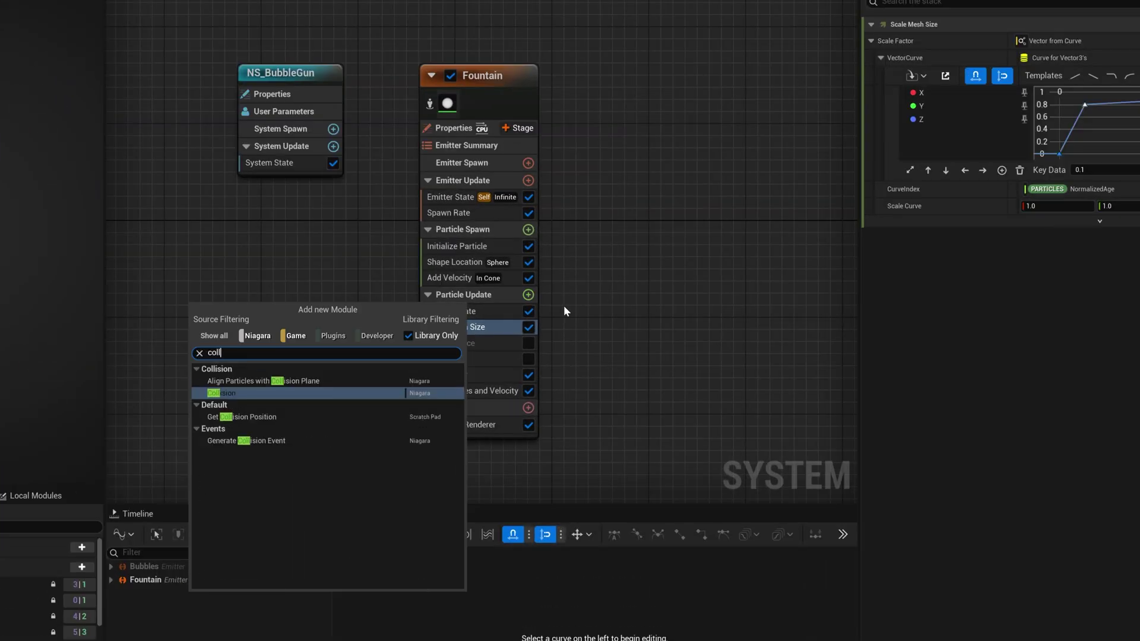
click(313, 394)
click(1056, 193)
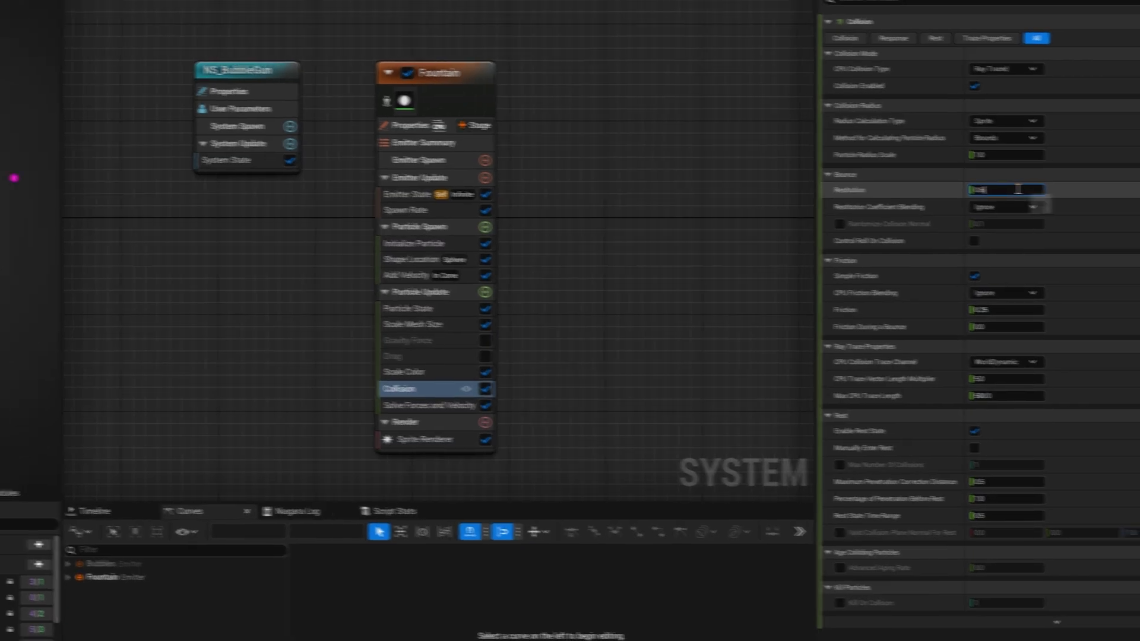
text(0.05)
key(Return)
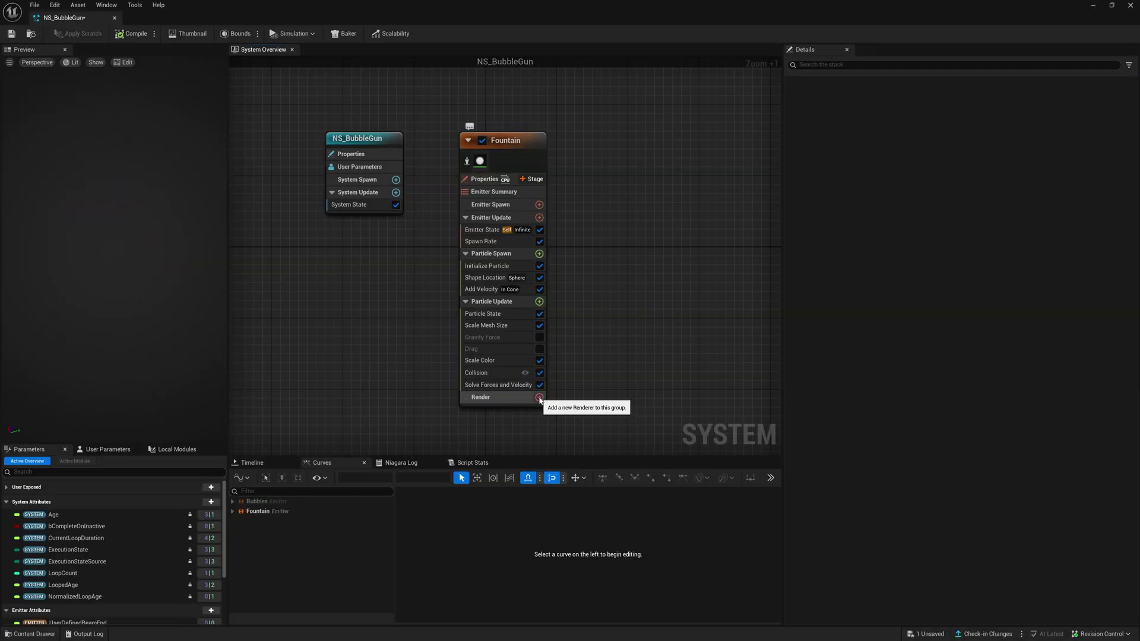
Add a Mesh Renderer to the Fountain emitter and assign the Sphere static mesh to it.
click(324, 412)
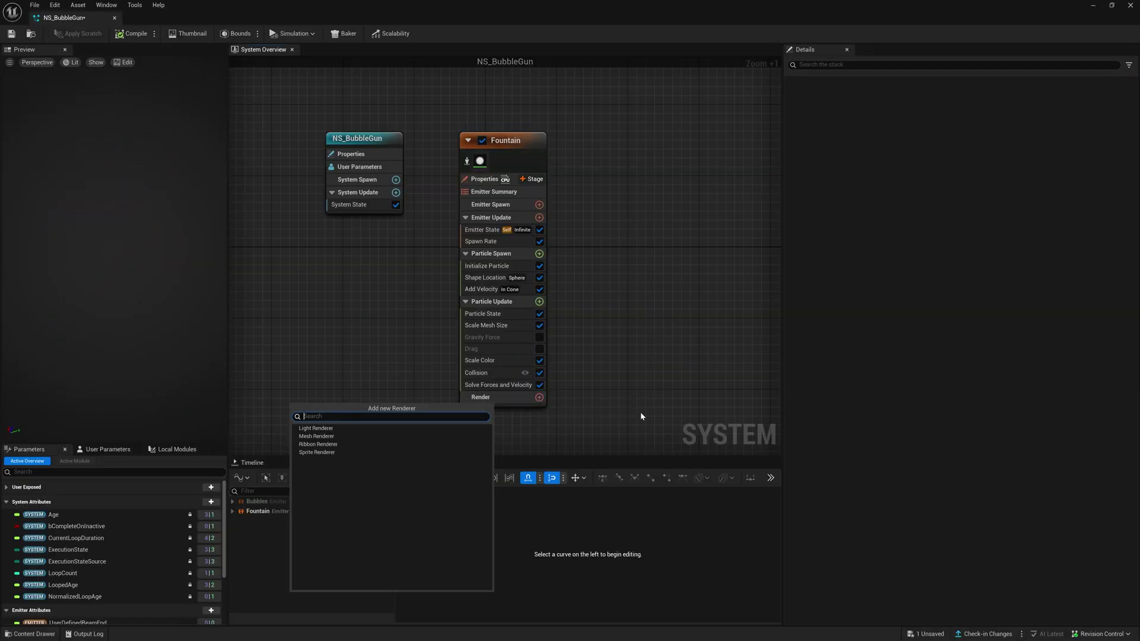
text(mesh)
key(Return)
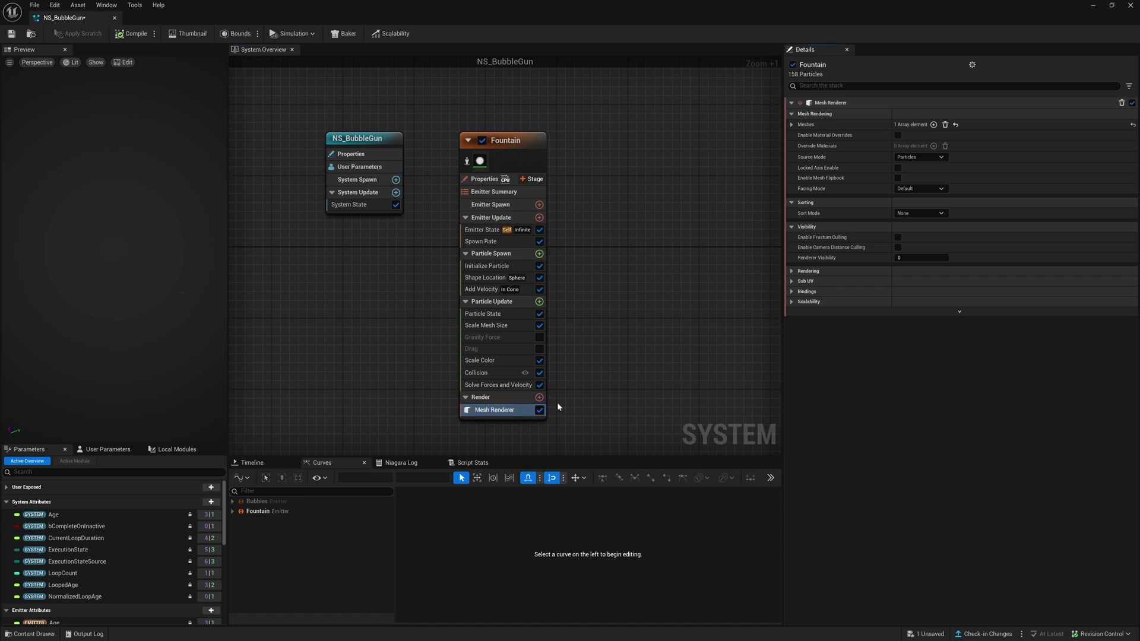
click(791, 124)
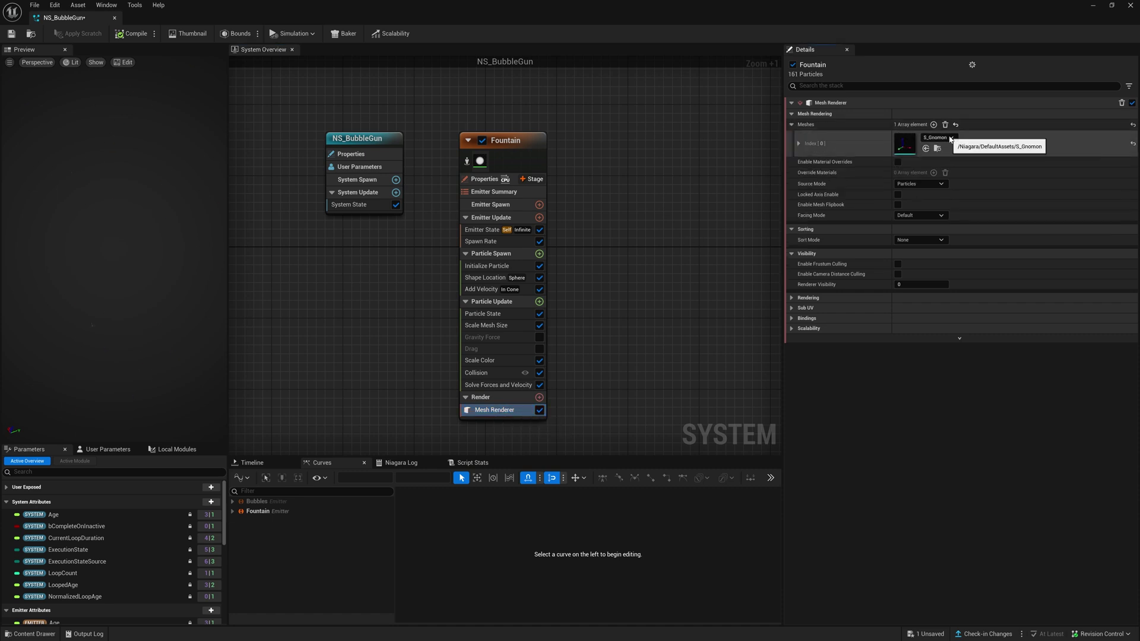
click(950, 138)
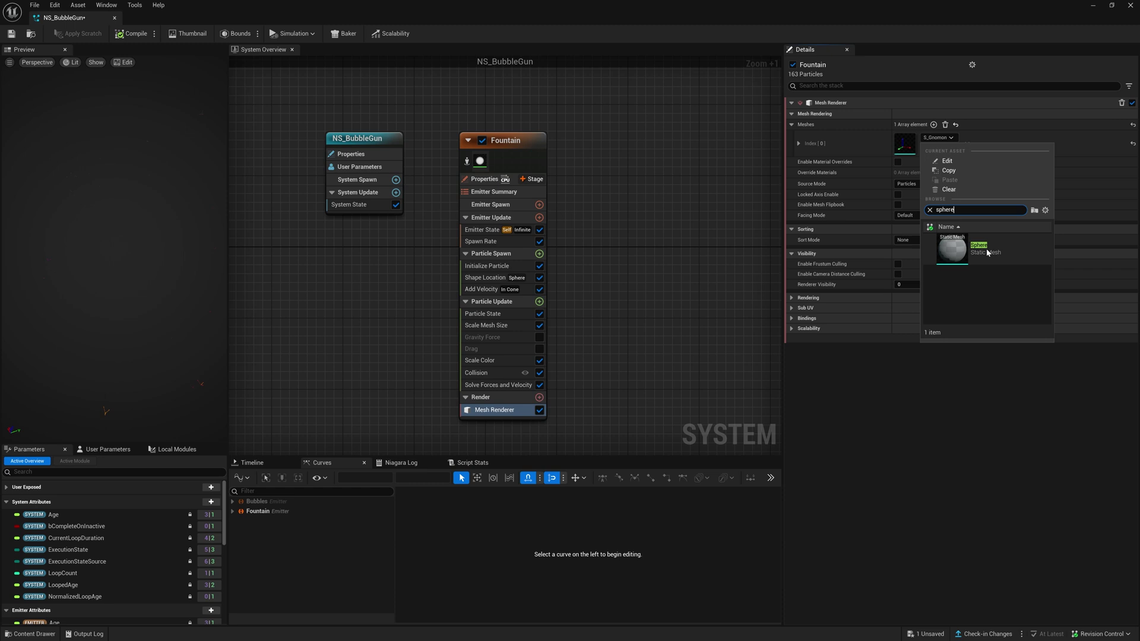
click(952, 248)
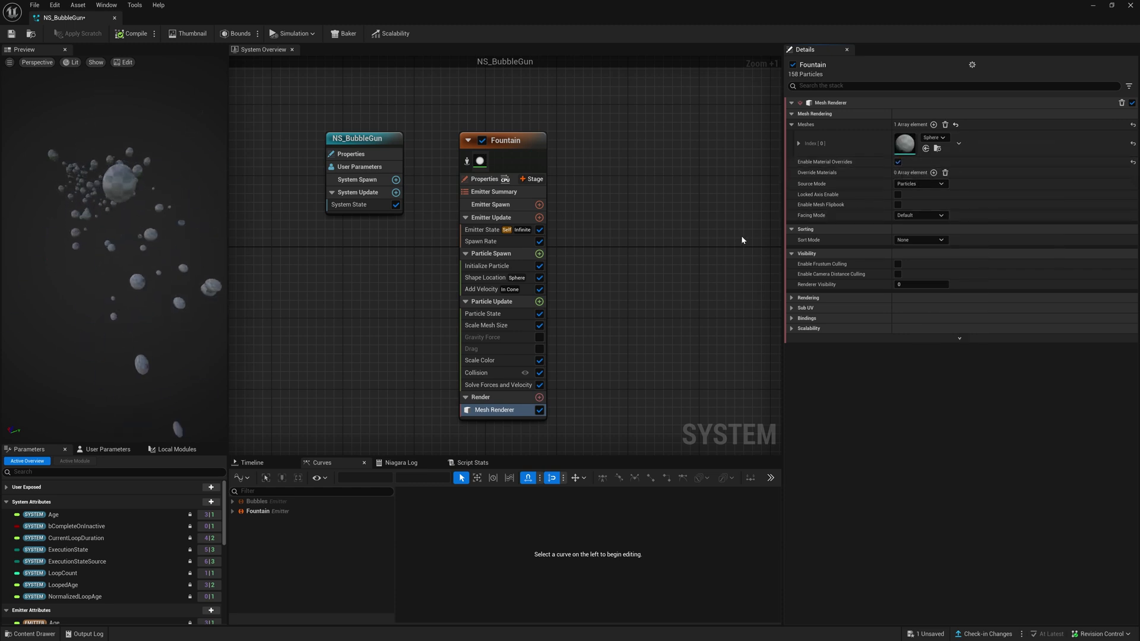
Add an override material entry to the Mesh Renderer and create the new material M_Bubbles for it.
click(934, 173)
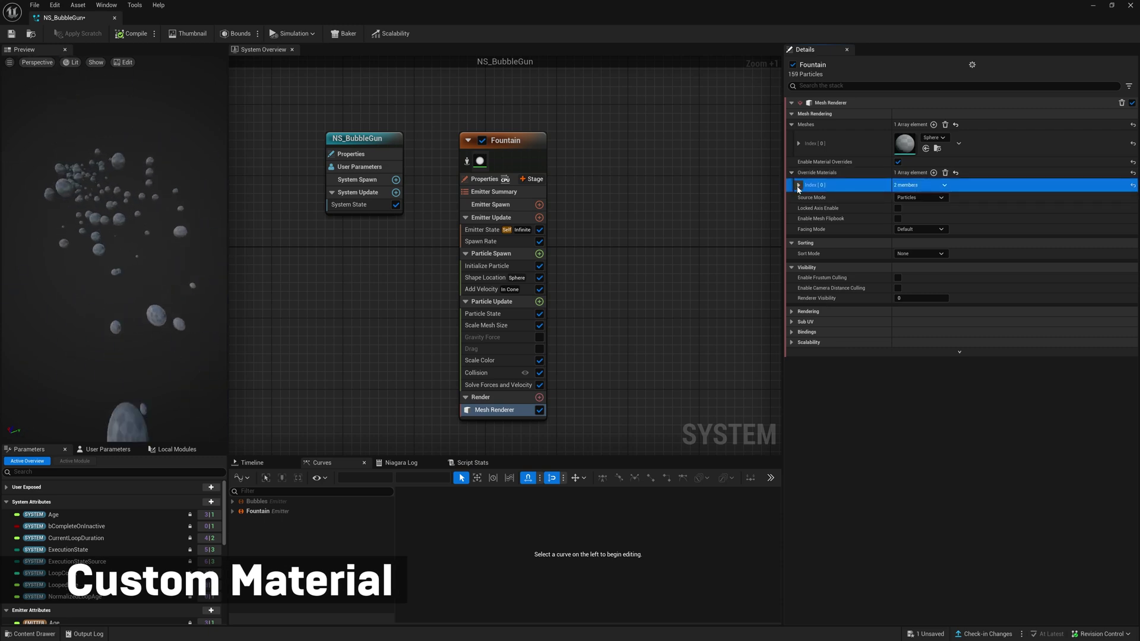
click(799, 186)
click(960, 199)
click(941, 223)
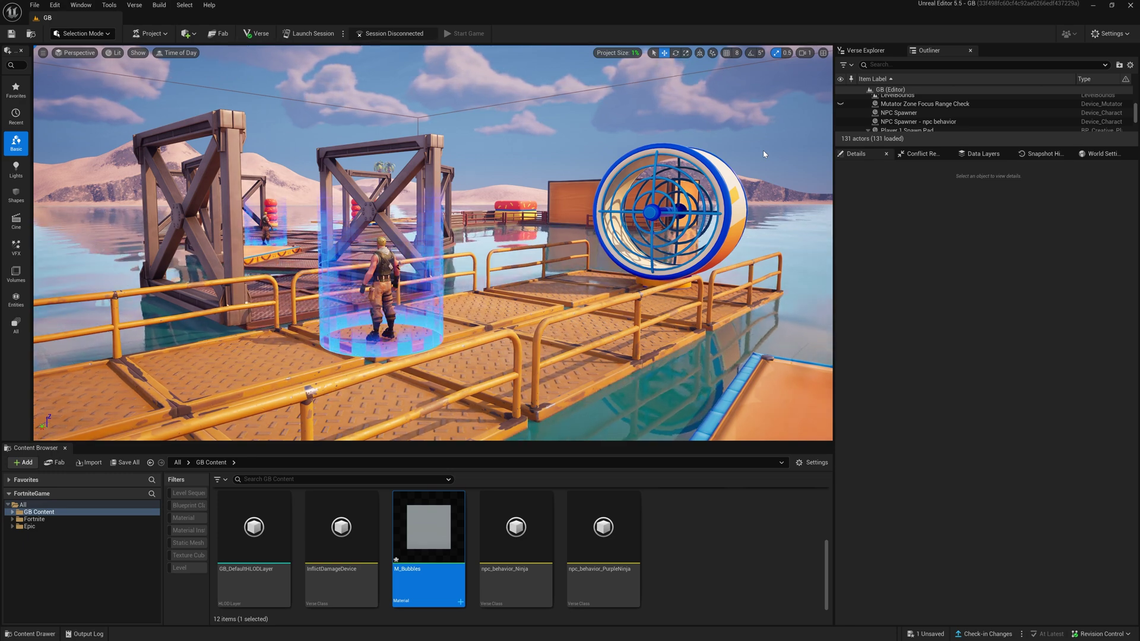
Open the M_Bubbles material and configure it with Translucent blend mode, Surface TranslucencyVolume lighting and a maximum world position offset displacement of 5.0.
double_click(429, 529)
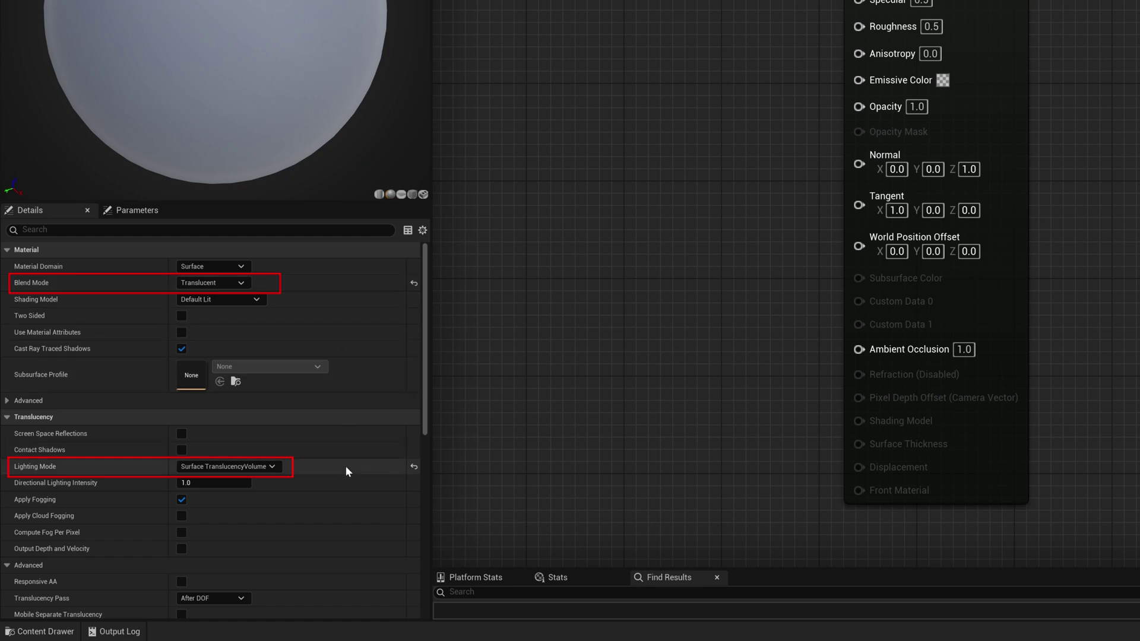
scroll(347, 468, down, 10)
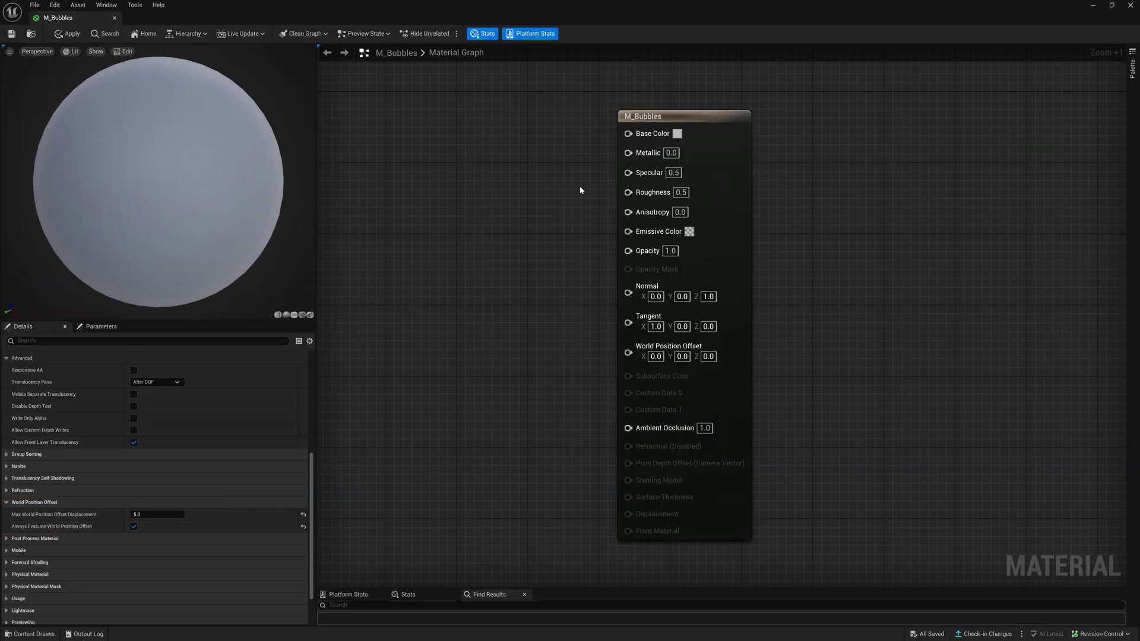
Promote the Metallic and Roughness inputs of M_Bubbles to parameters and arrange their nodes beside the material node.
right_click(635, 151)
click(659, 177)
drag(582, 126, 478, 143)
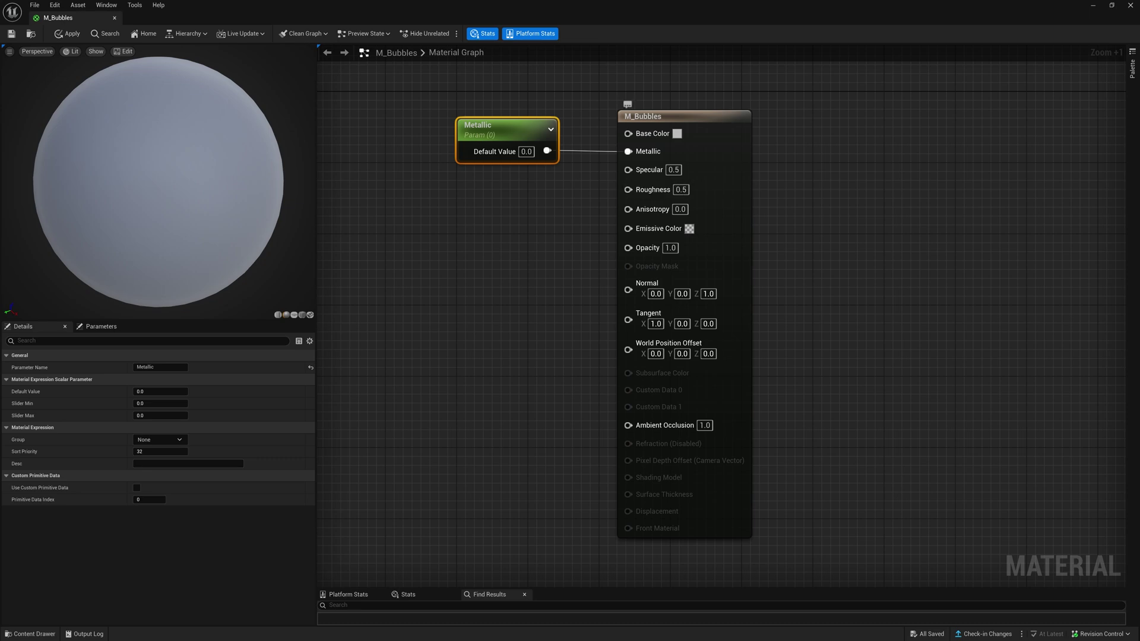
right_click(629, 189)
click(651, 213)
drag(574, 119, 470, 183)
key(ctrl+a)
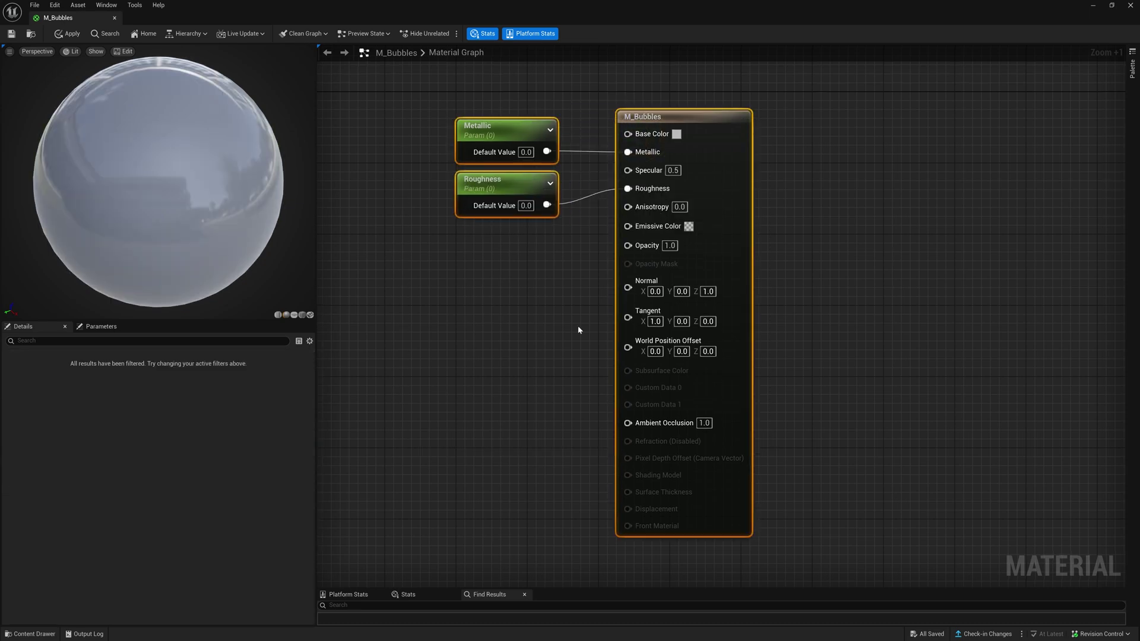
scroll(579, 330, down, 2)
click(795, 285)
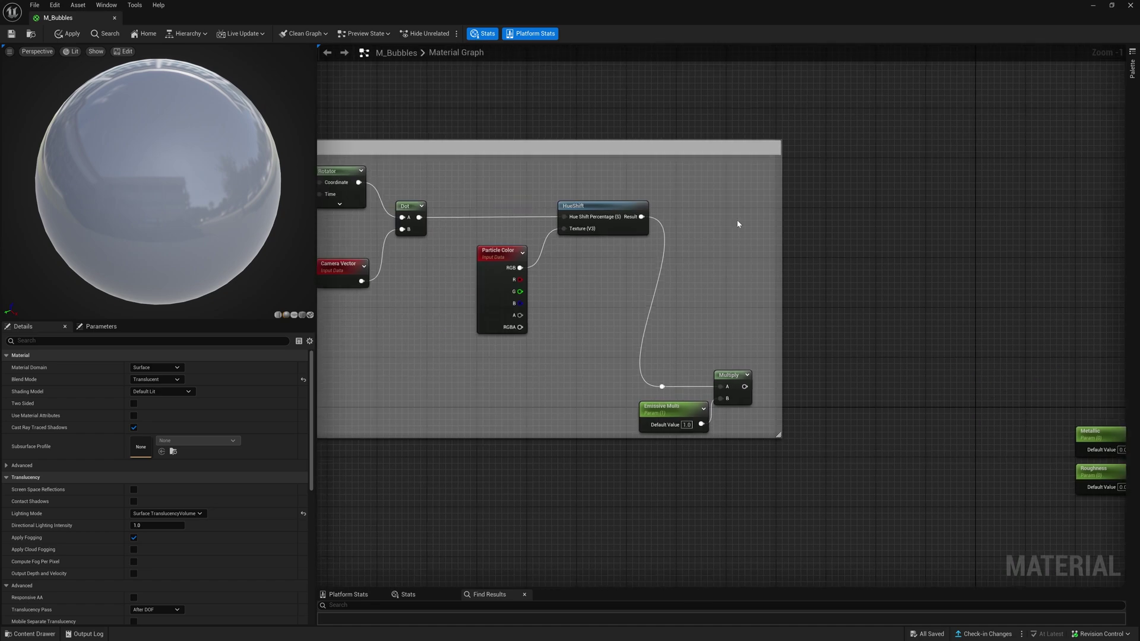
Place the RainbowColor group beside the material node, connecting its HueShift result to Base Color and its final Multiply to Emissive Color.
drag(738, 221, 1009, 369)
right_drag(1009, 368, 724, 172)
drag(834, 237, 832, 234)
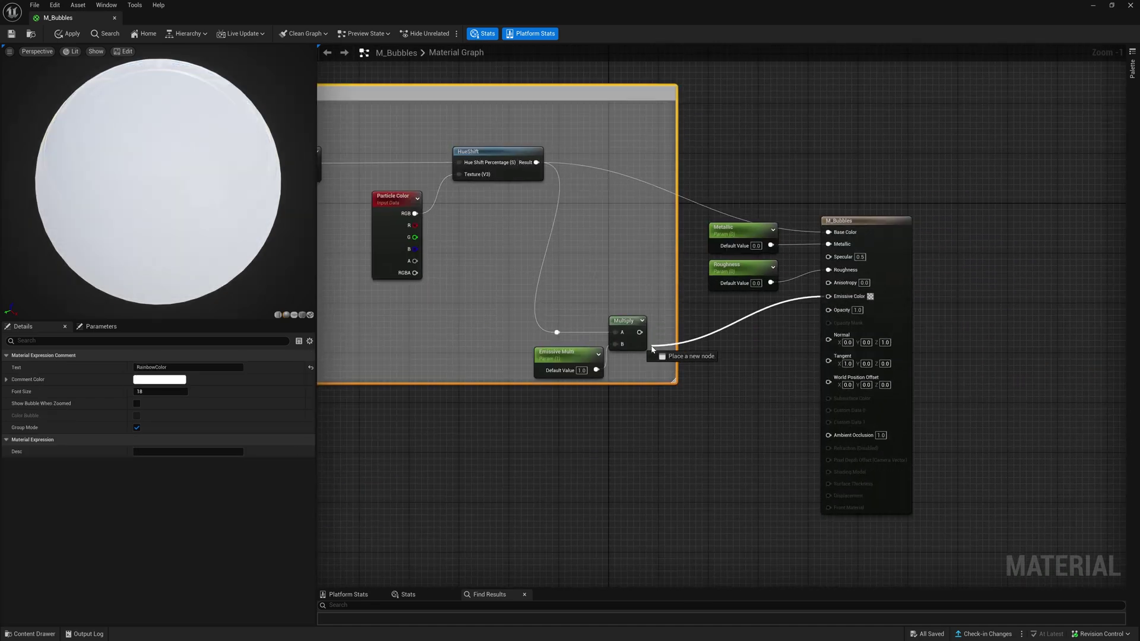
drag(652, 347, 639, 332)
Move the Opacity group beneath the RainbowColor group and connect its Fresnel output to the material's Opacity input.
right_drag(575, 484, 756, 506)
scroll(684, 480, down, 2)
right_drag(665, 483, 675, 469)
right_drag(552, 503, 955, 349)
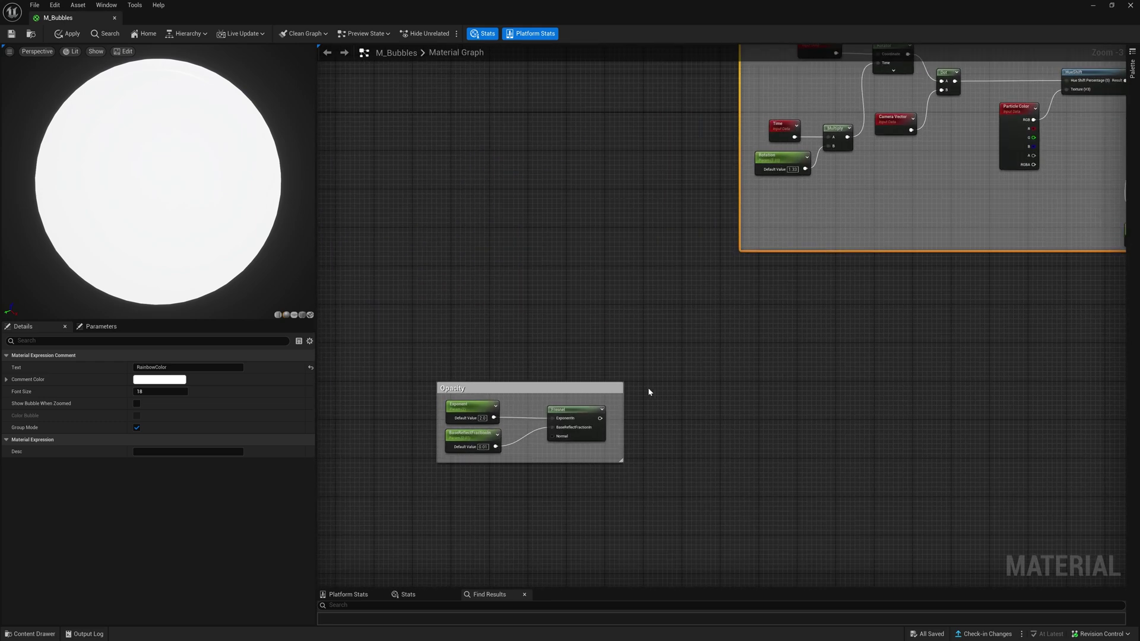
drag(591, 394, 1045, 321)
right_drag(1045, 297, 634, 338)
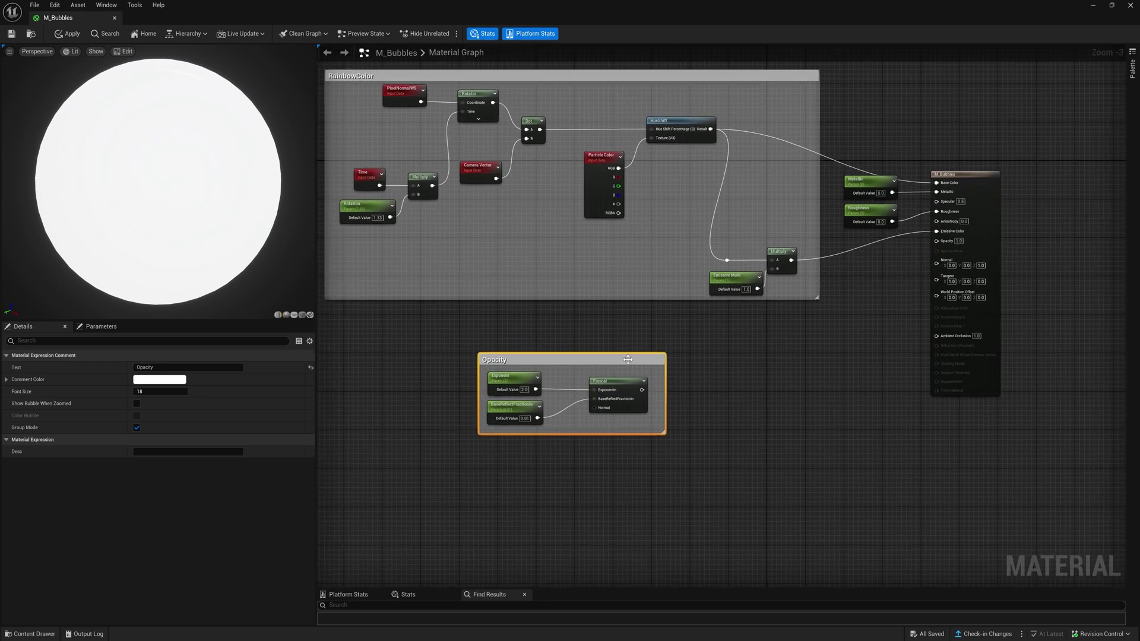
drag(631, 359, 777, 351)
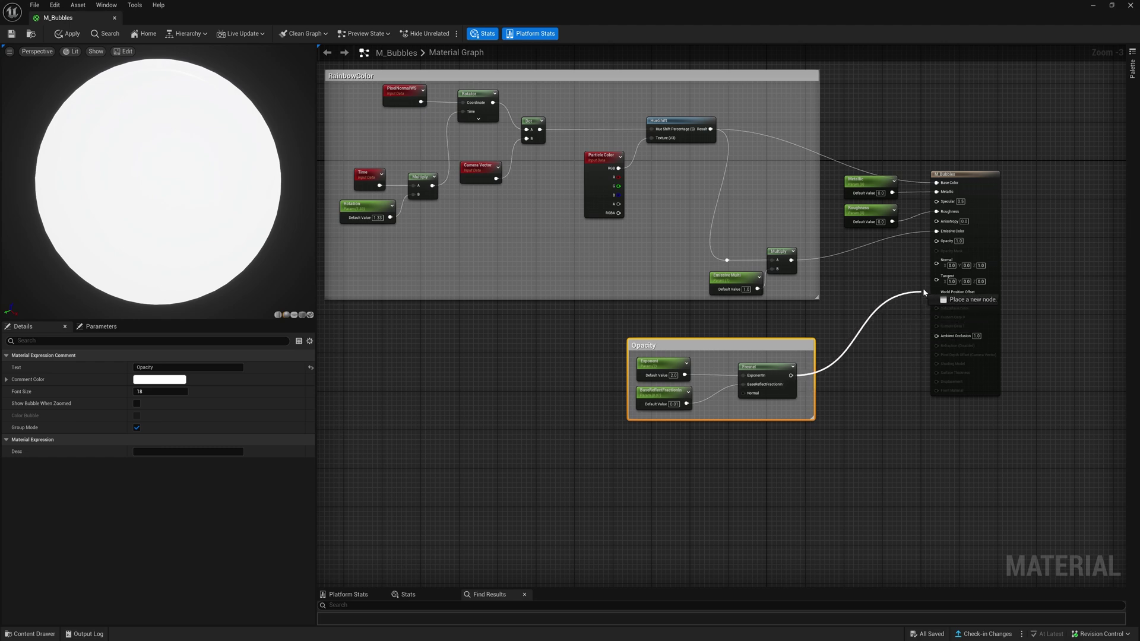
drag(941, 244, 938, 242)
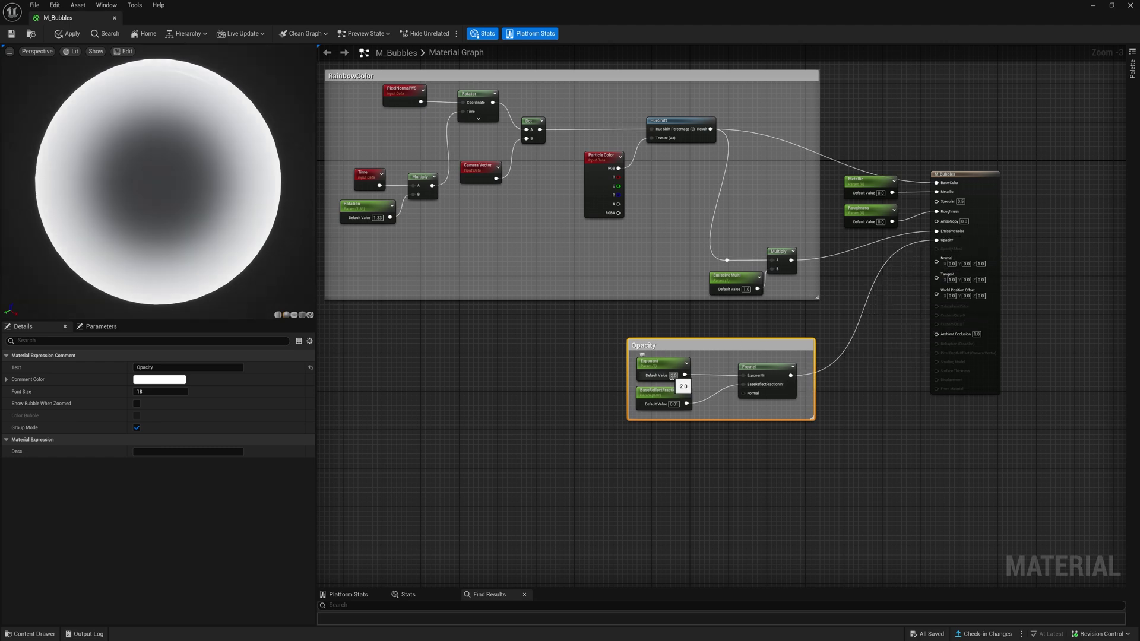
Try default values of 1 and 5 for the Opacity group's Exponent parameter, and set it back to 2.
text(1)
key(Return)
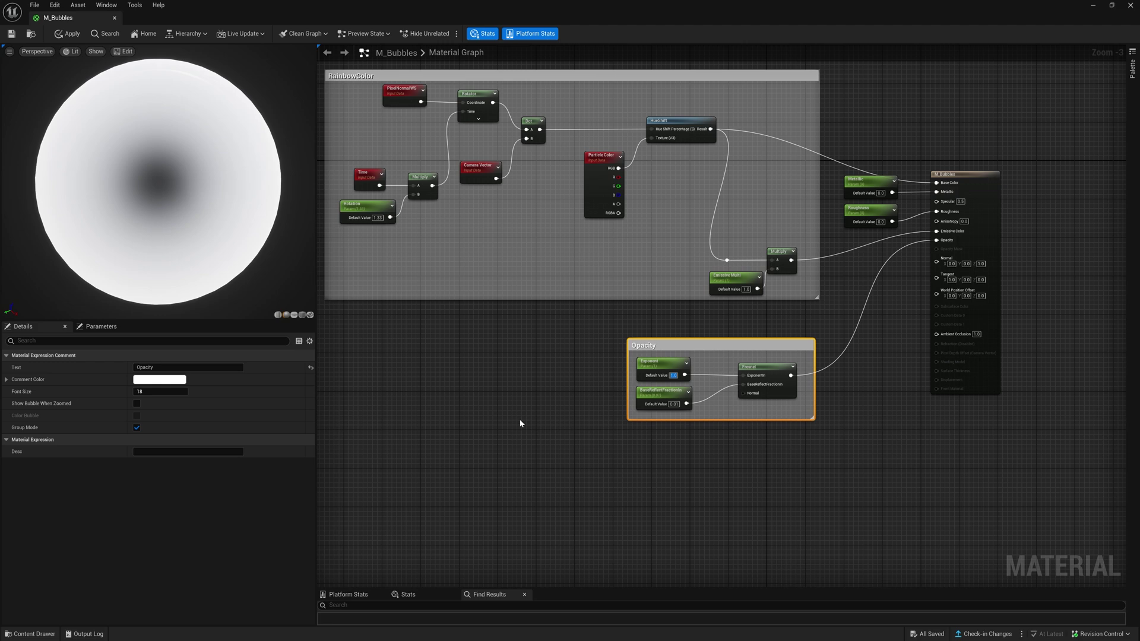
text(5)
key(Return)
text(2)
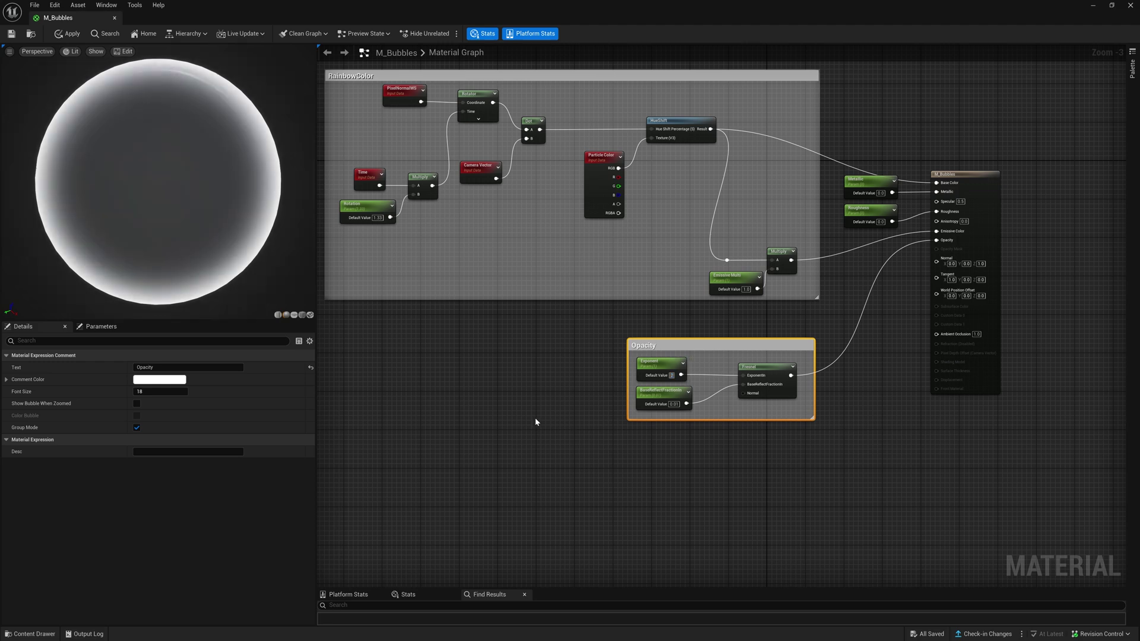
key(Return)
click(536, 418)
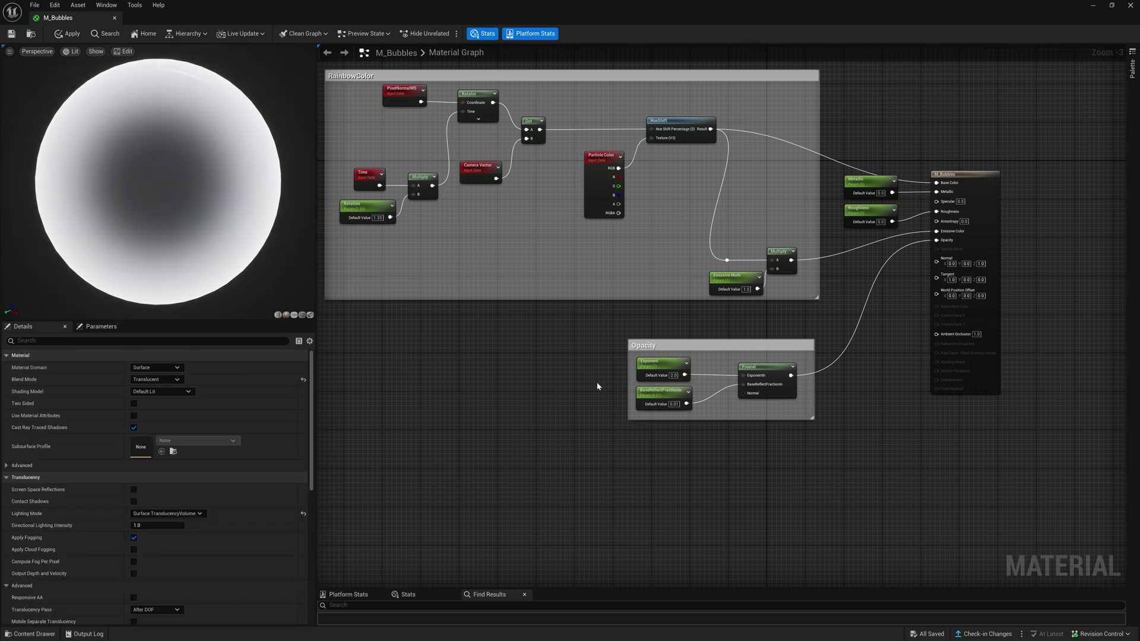
Move the Wobble group beneath the Opacity group and connect its Multiply output to World Position Offset.
right_drag(529, 476, 685, 179)
drag(697, 468, 803, 156)
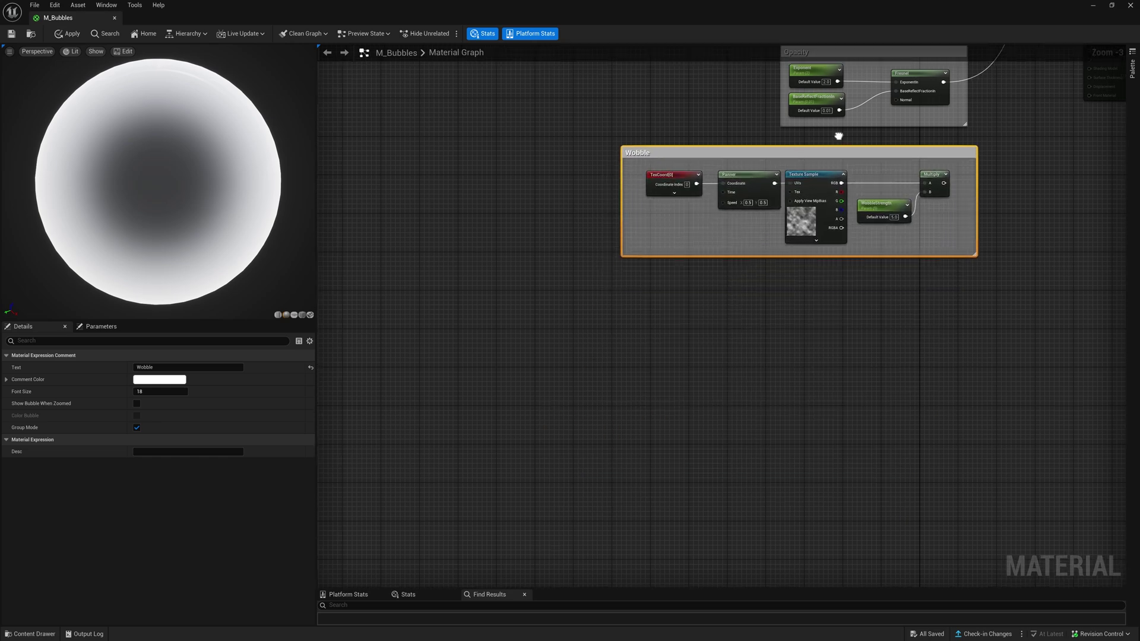
right_drag(838, 134, 578, 355)
drag(750, 348, 688, 402)
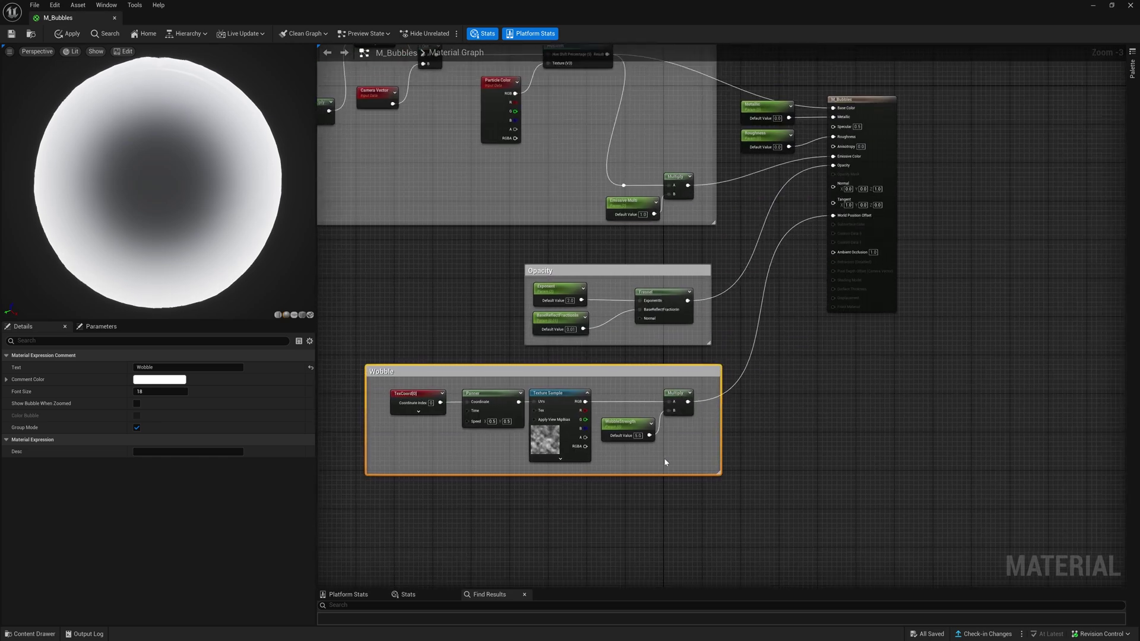
click(750, 450)
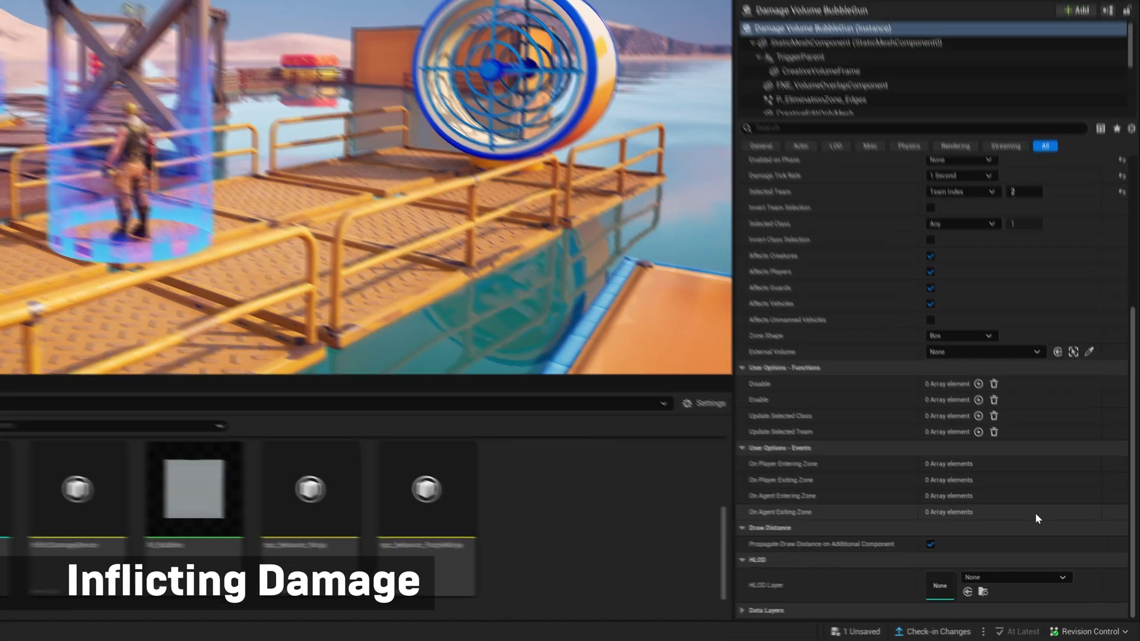
Bind the Disable function of Damage Volume BubbleGun to the Input Trigger's On Input Released event.
click(979, 383)
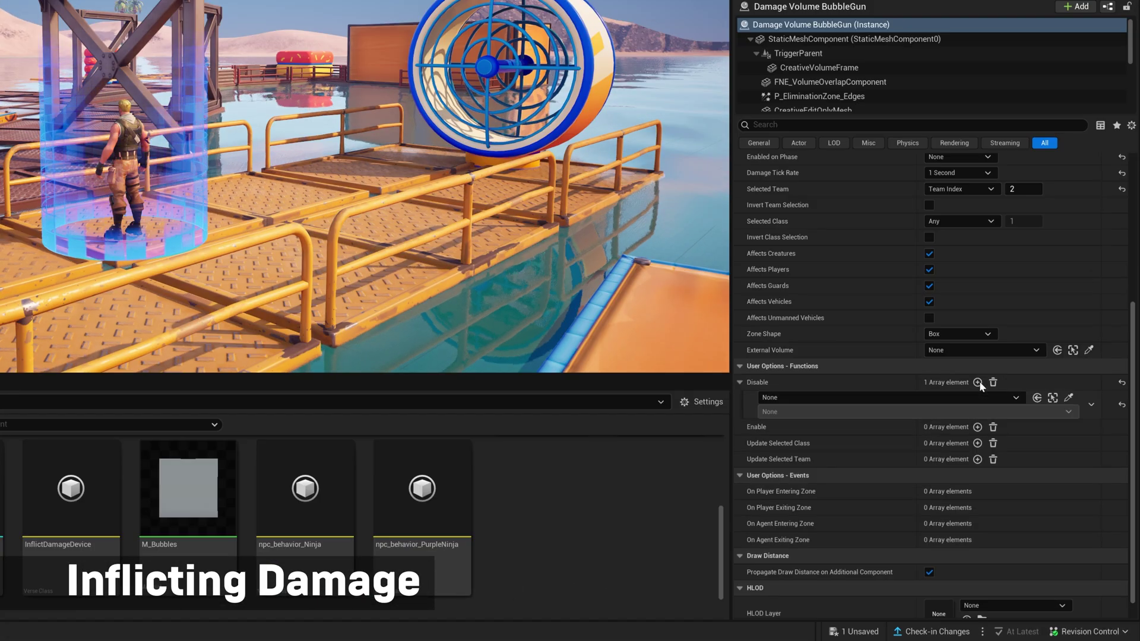
click(906, 400)
text(inp)
click(809, 260)
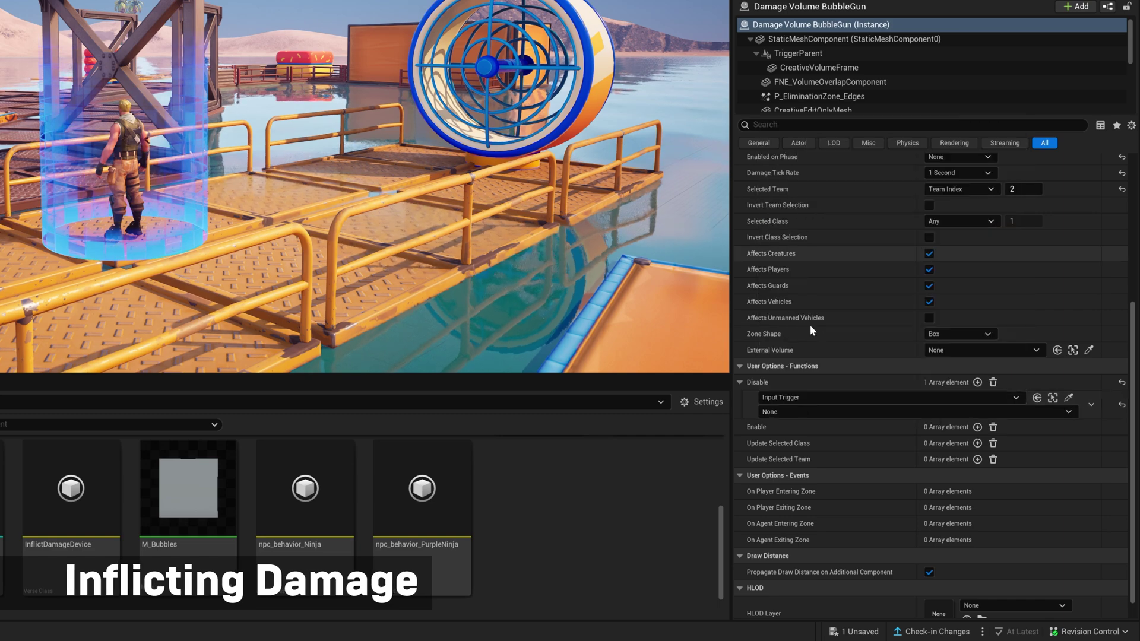
click(817, 411)
click(832, 446)
Bind the Enable function of Damage Volume BubbleGun to the Input Trigger's On Input Pressed event.
click(978, 428)
click(856, 443)
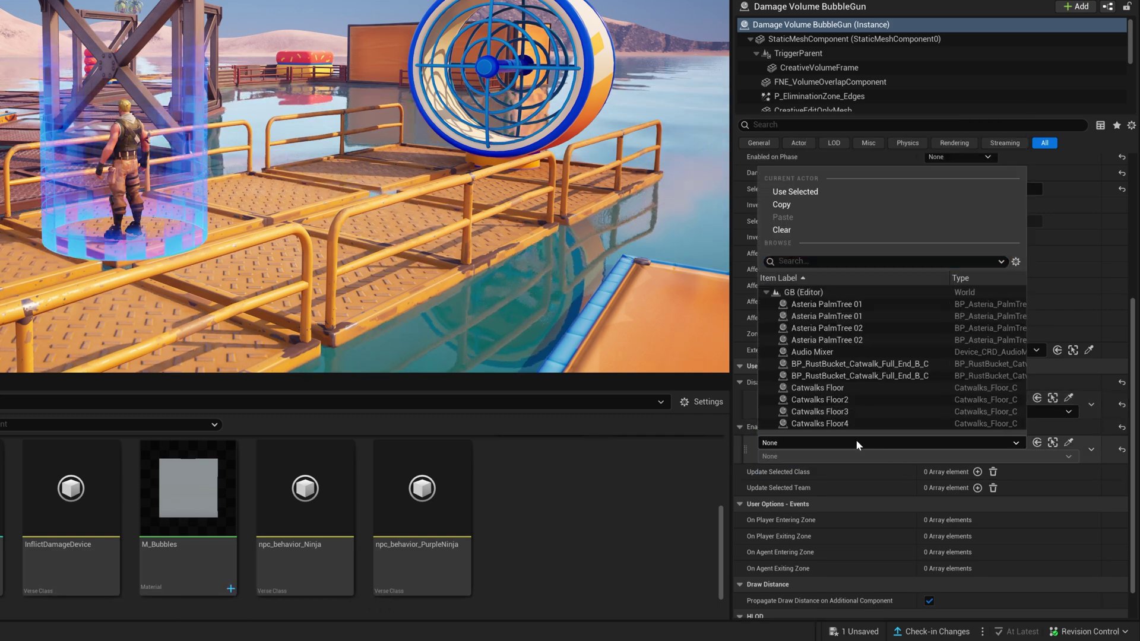
text(inp)
click(813, 304)
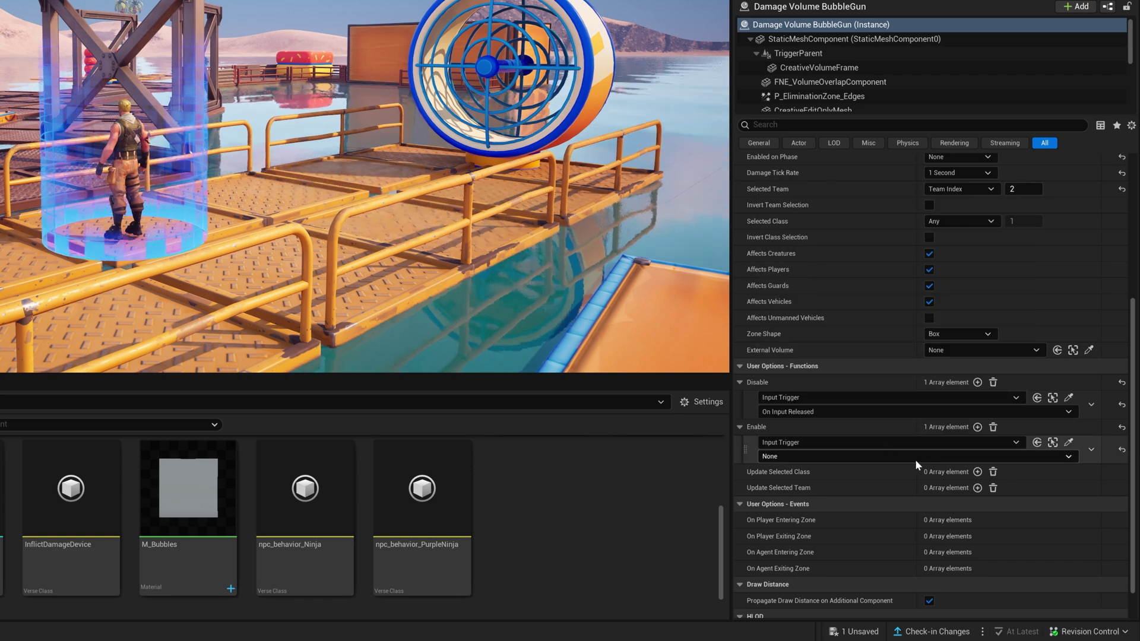
click(844, 456)
click(826, 479)
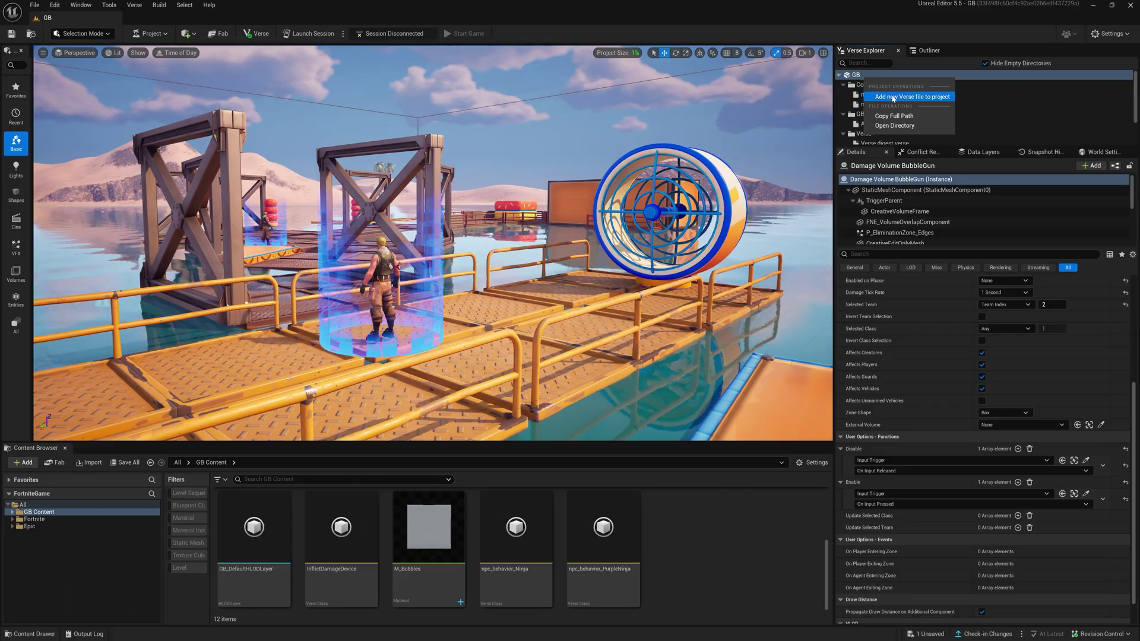
Add the new Verse file BubbleGunDamageDevice to the GB project and replace its contents in Visual Studio Code with the copied damage zone script.
click(891, 98)
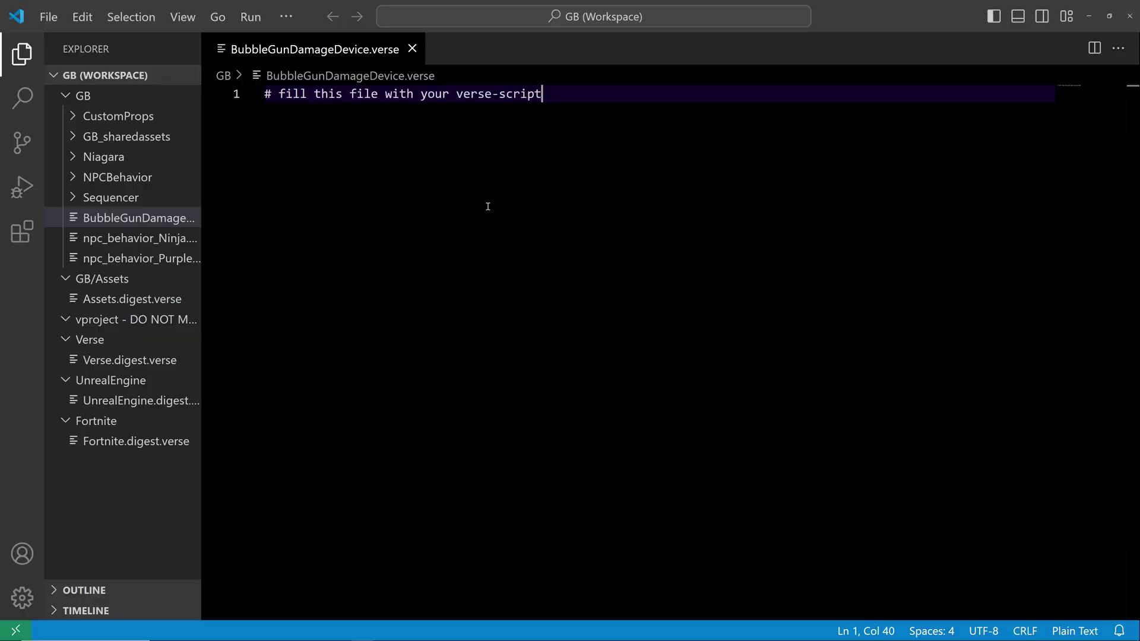
key(ctrl+a)
key(ctrl+v)
scroll(841, 218, up, 4)
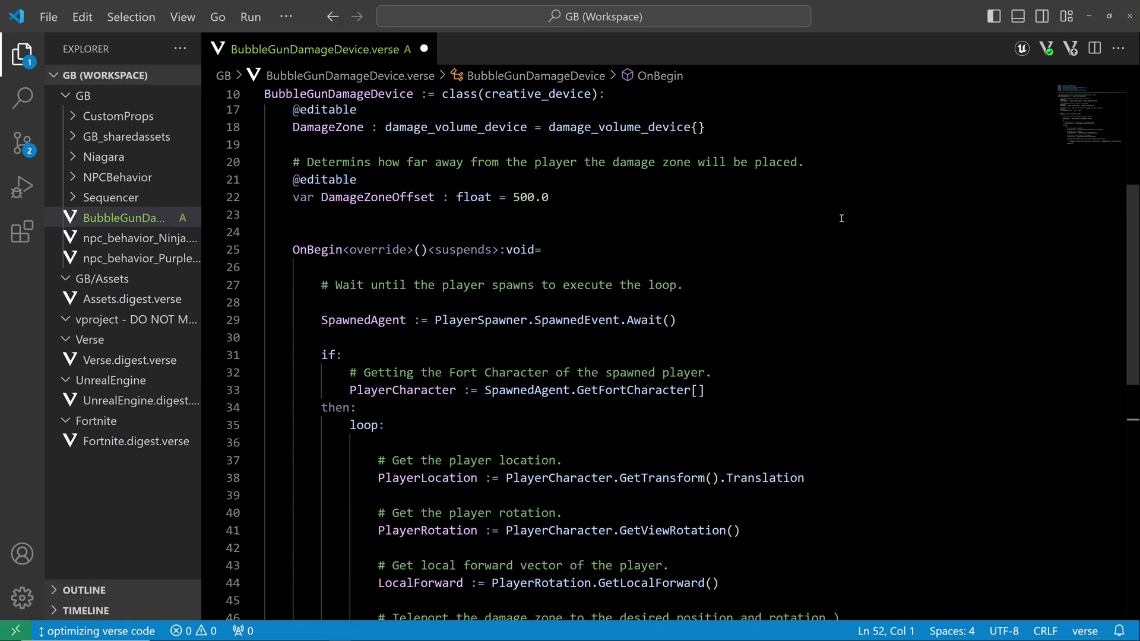
scroll(842, 218, up, 3)
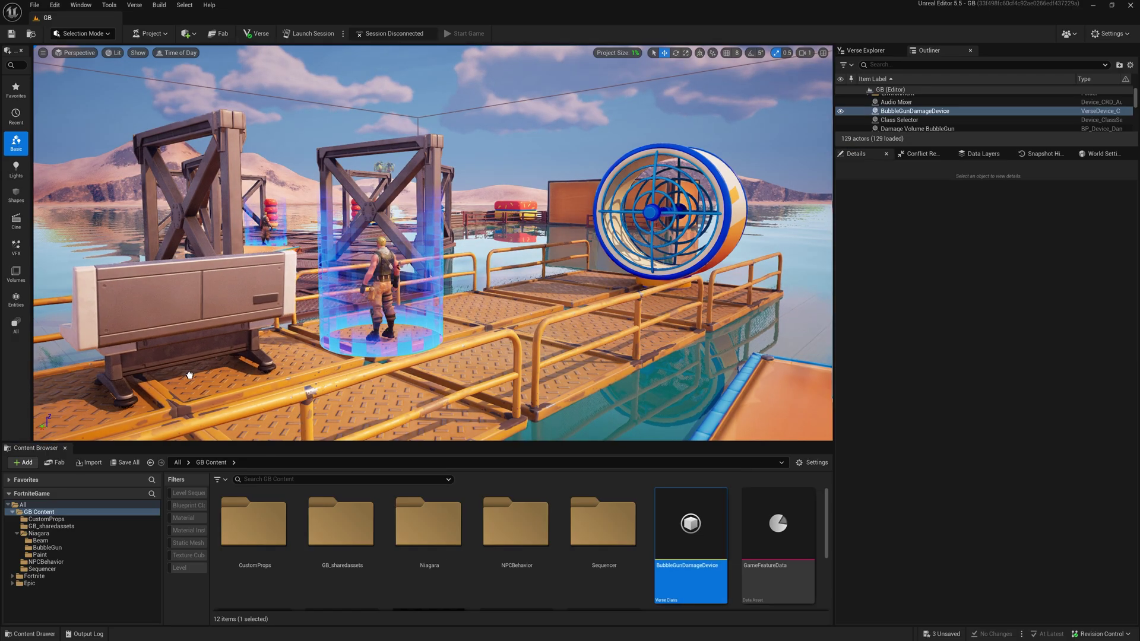
Place BubbleGunDamageDevice in the level with Player 1 Spawn Pad as its PlayerSpawner and Damage Volume BubbleGun as its DamageZone.
drag(190, 375, 189, 375)
click(993, 343)
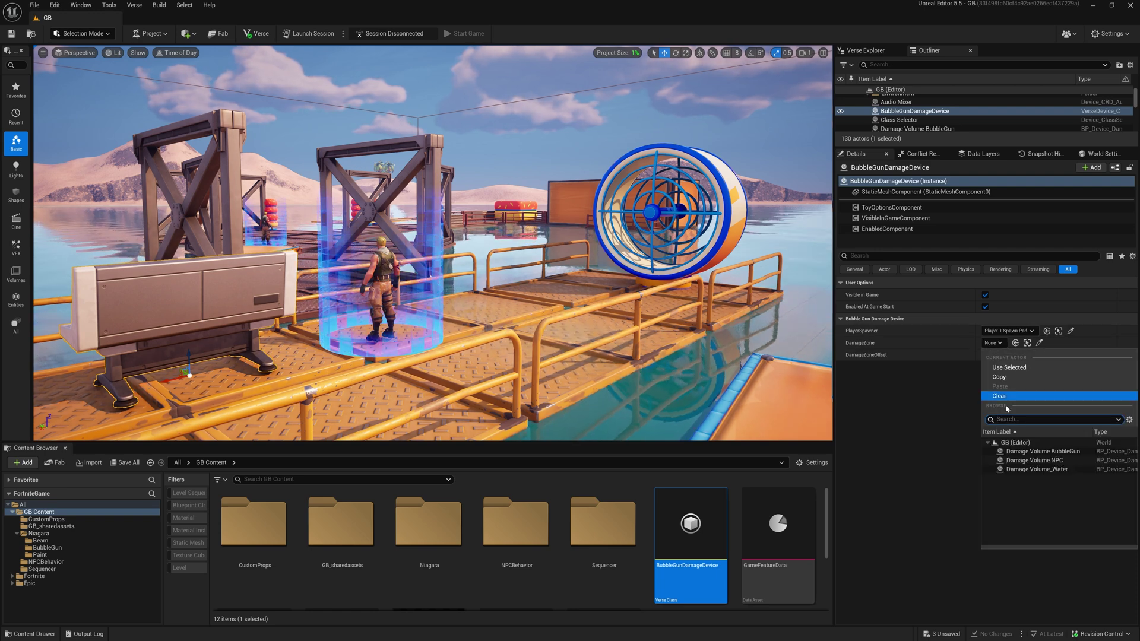
click(1043, 452)
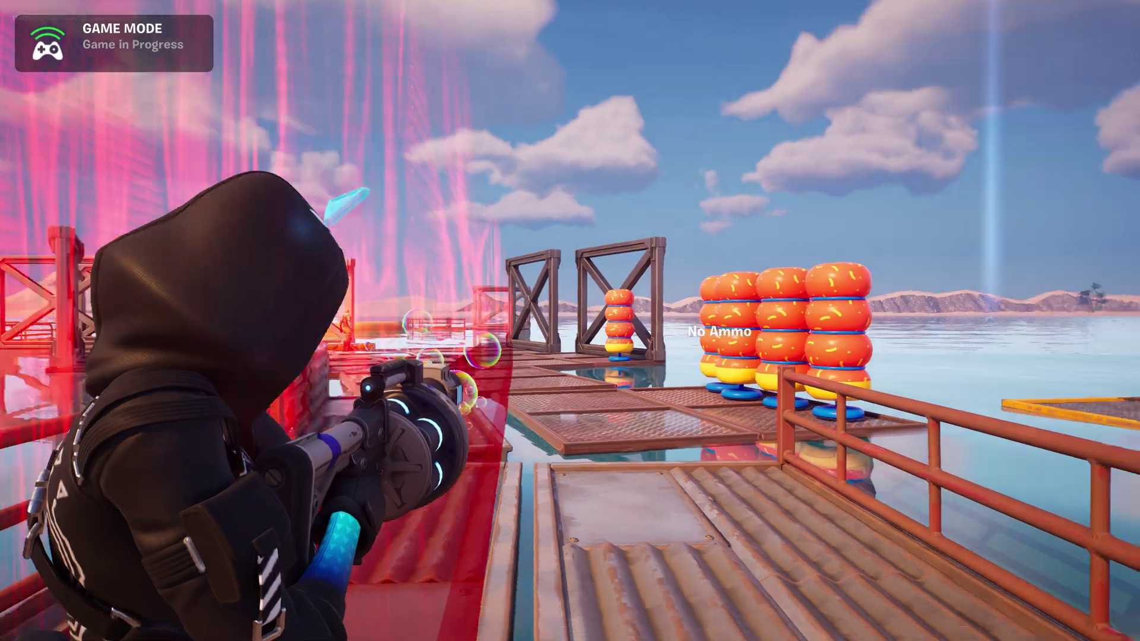
Playtest the bubble gun by firing bubbles across the platforms and at the approaching NPC.
key(d)
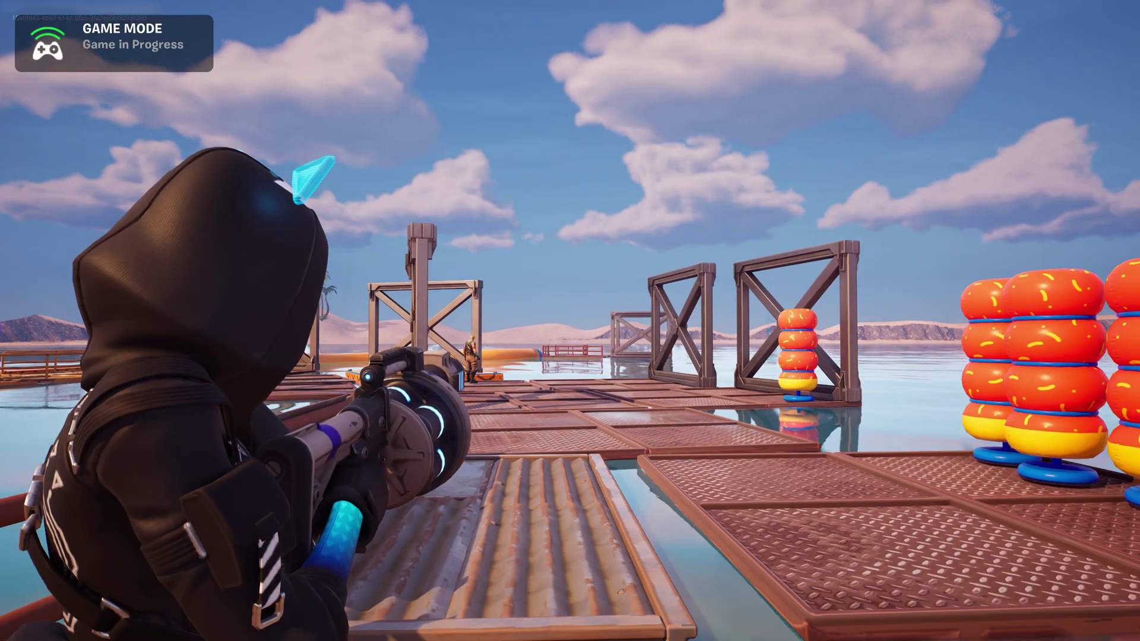
click(570, 321)
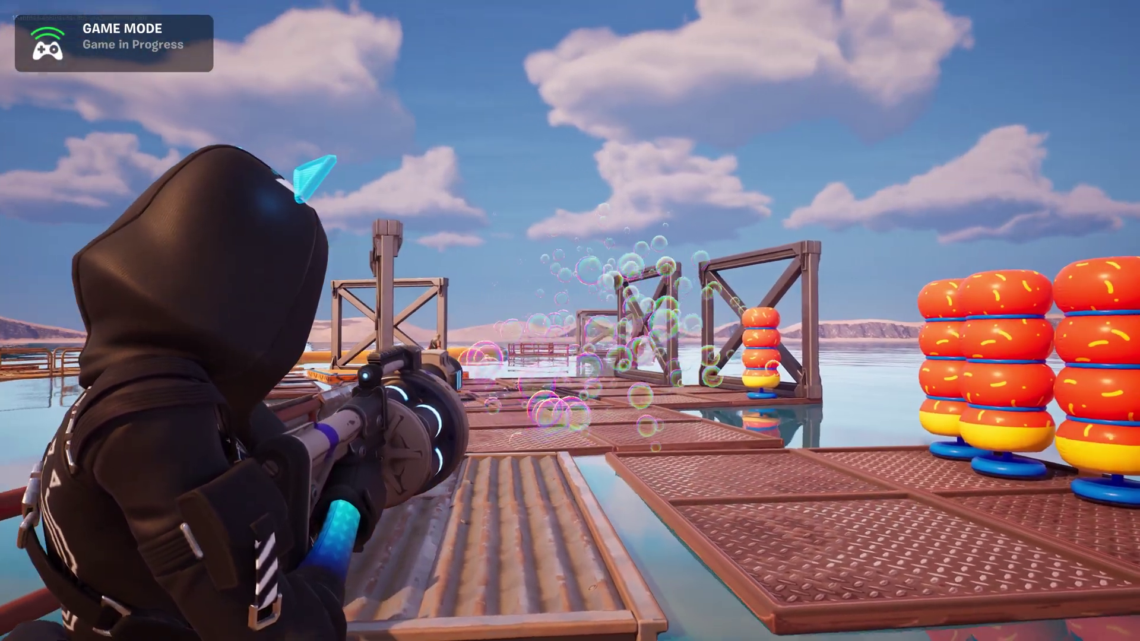
click(570, 321)
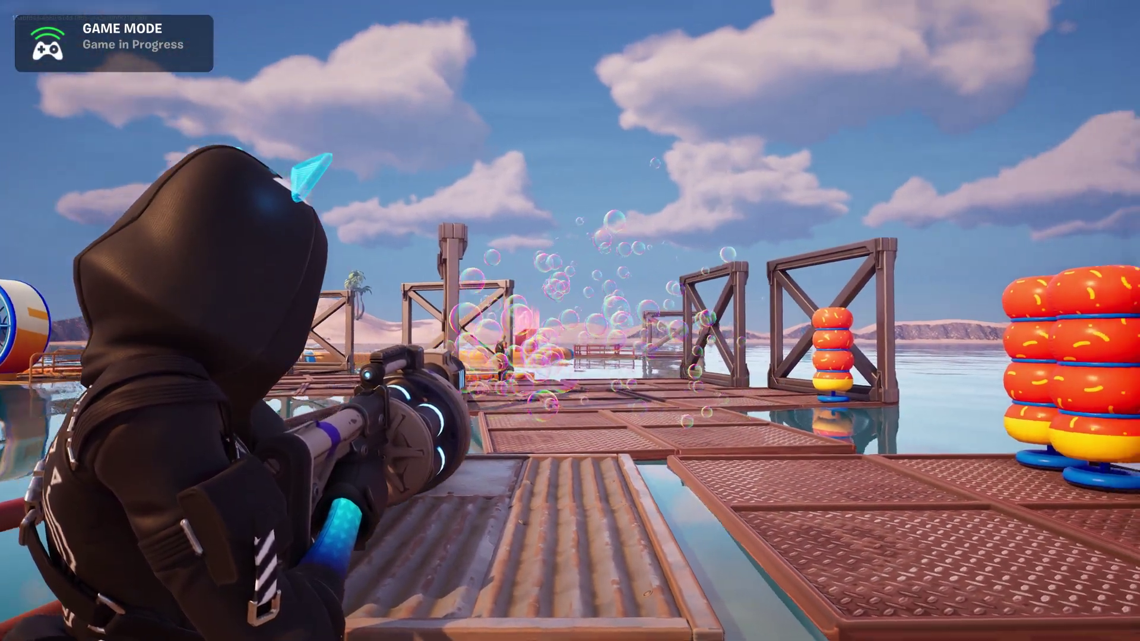
key(w)
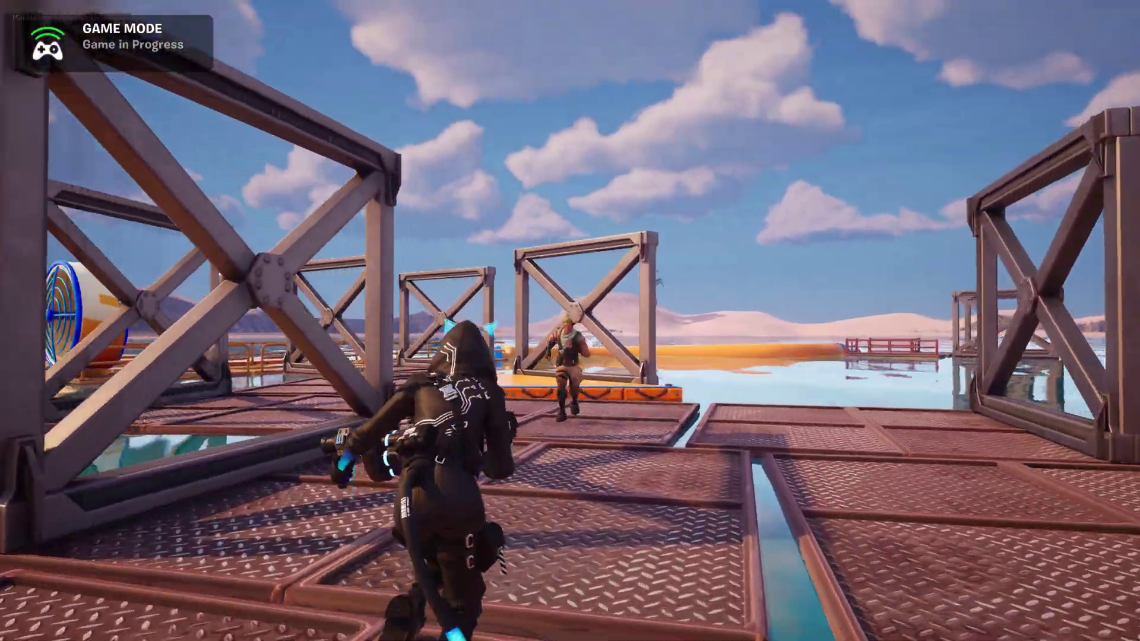
right_click(571, 320)
click(570, 320)
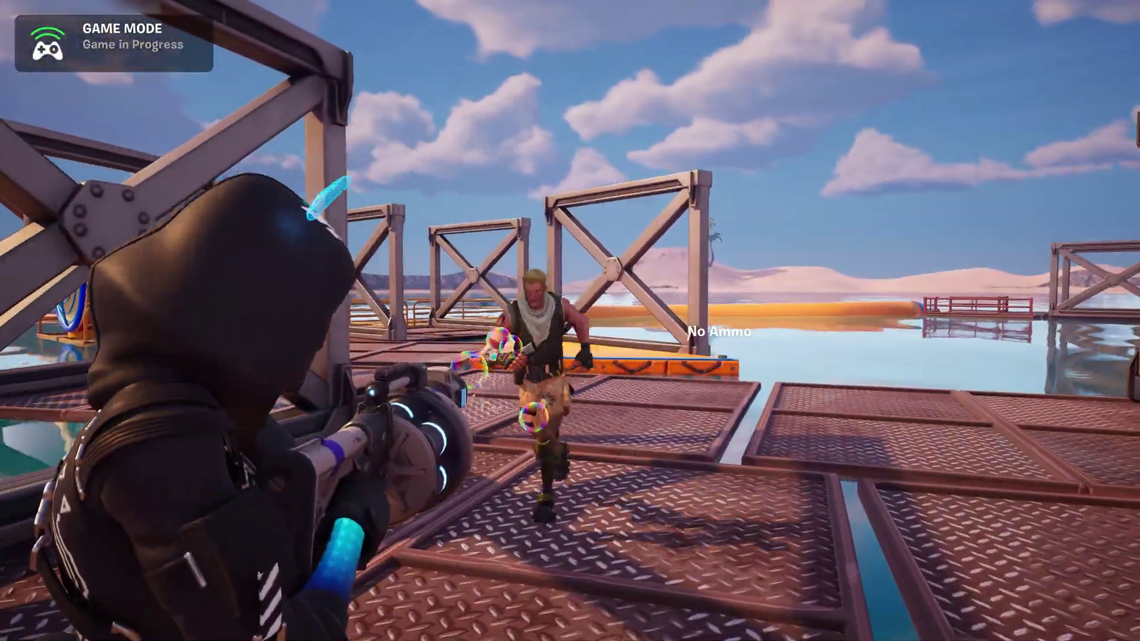
key(w)
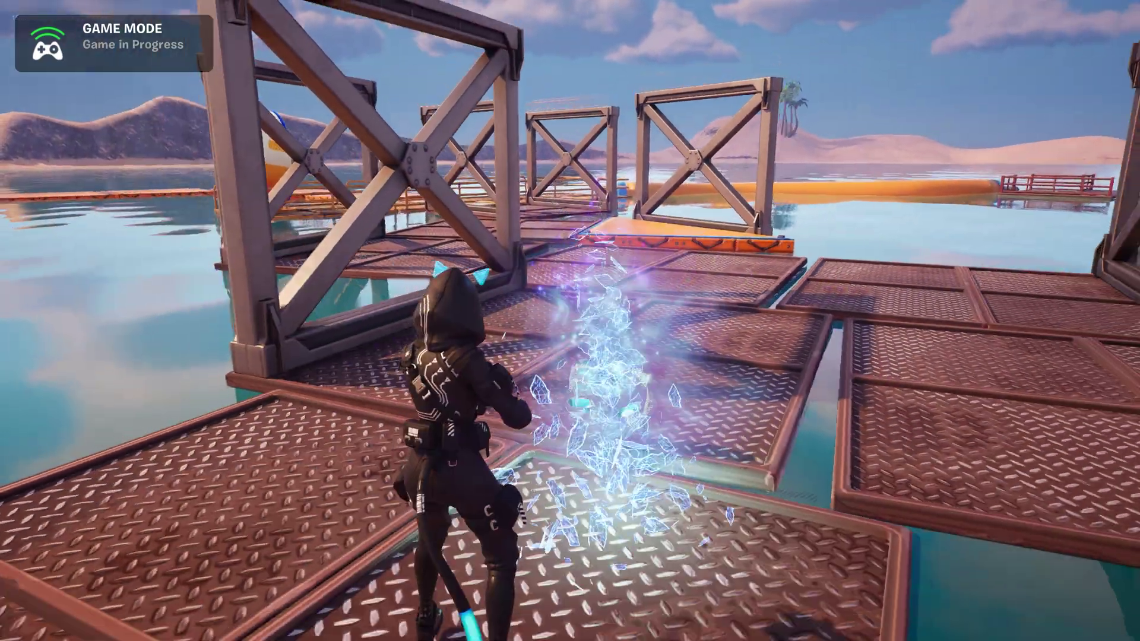